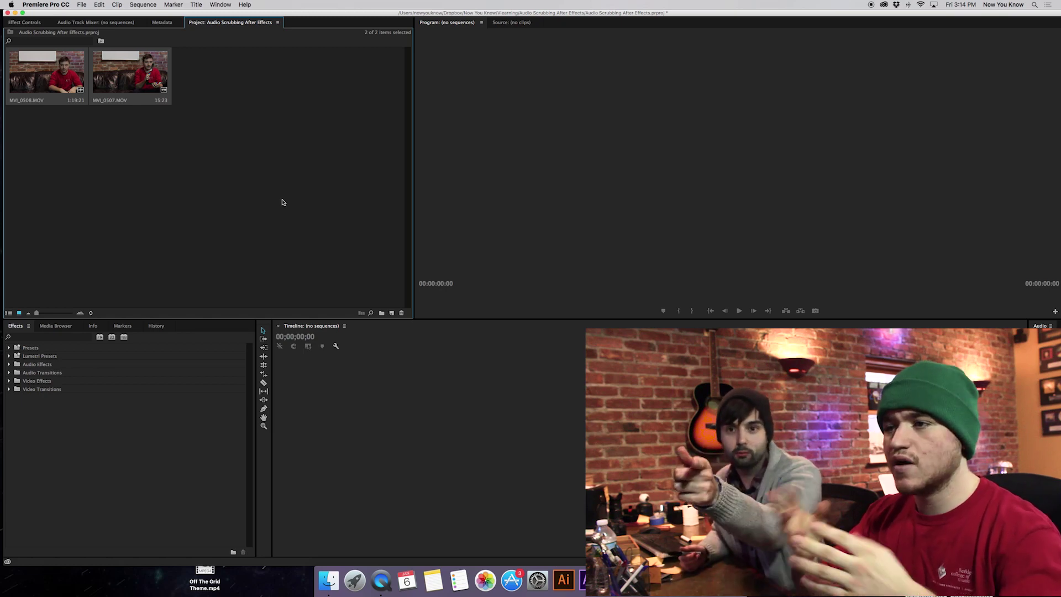
Create a sequence named MVI_0507 by dropping the MVI_0507 clip onto the empty Timeline.
left_click(282, 202)
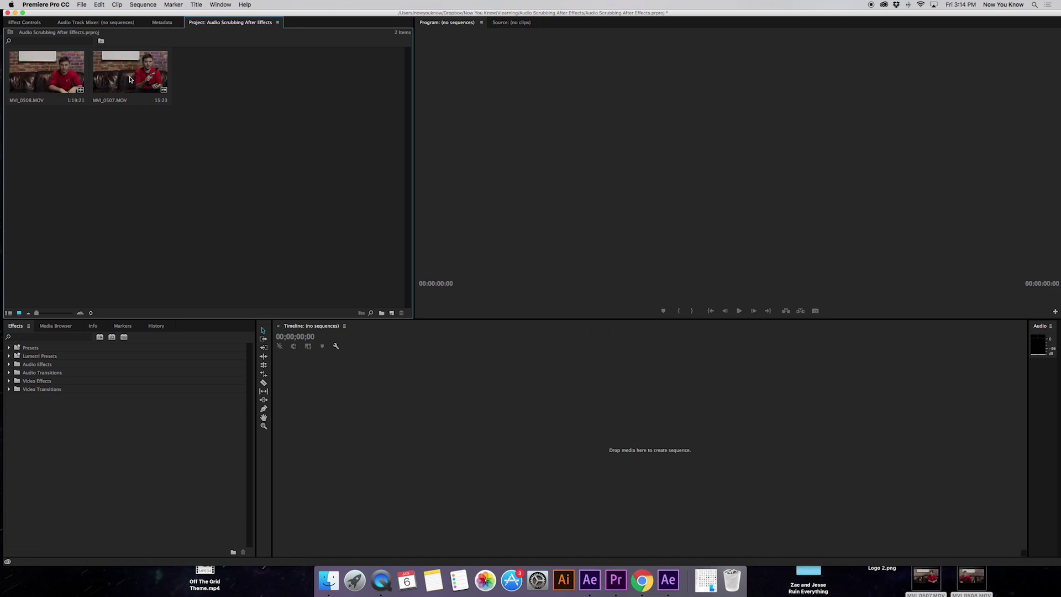
left_click(162, 81)
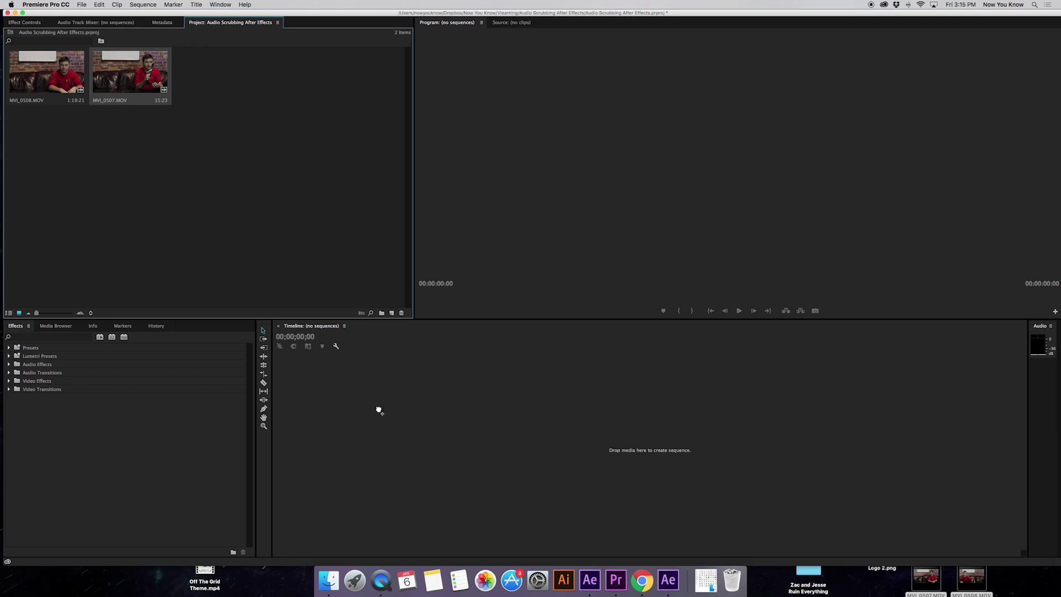
left_click_drag(379, 409, 379, 410)
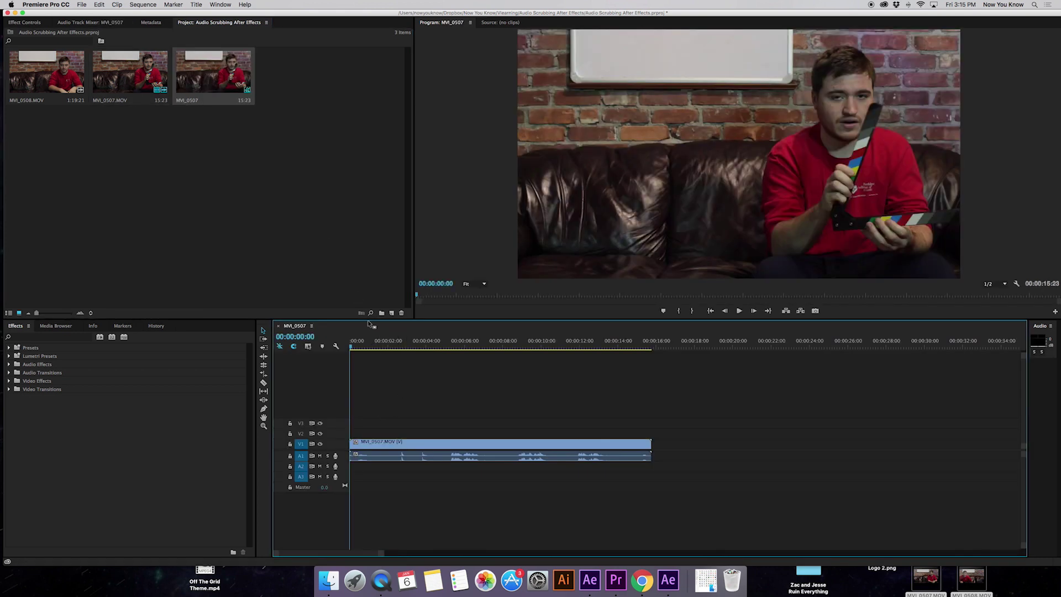
Scrub to the slate clap at 00:00:02:13 and play the sequence from there.
left_click_drag(358, 341, 438, 351)
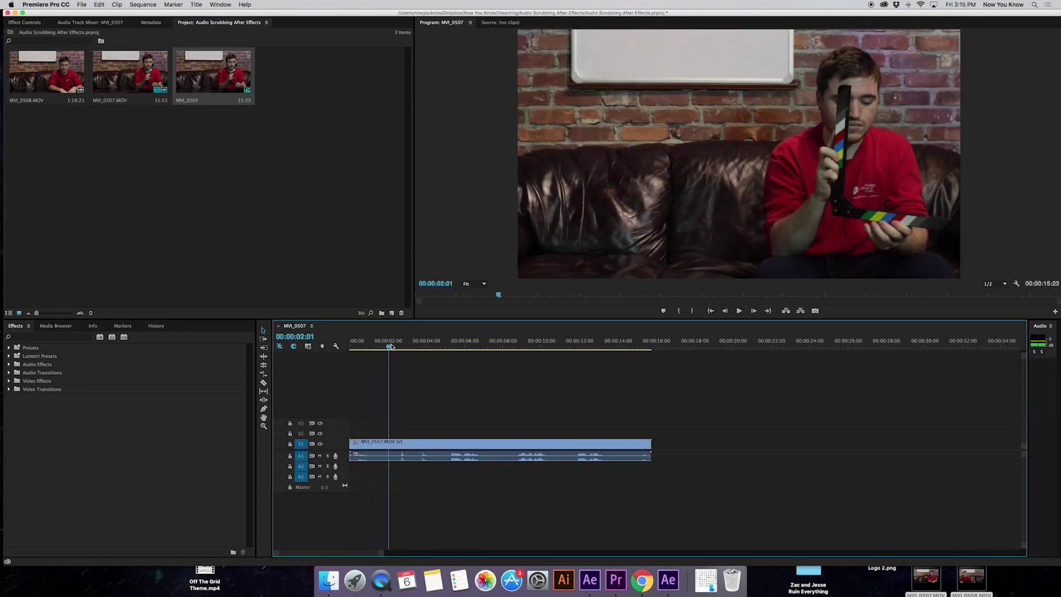
left_click_drag(437, 351, 404, 350)
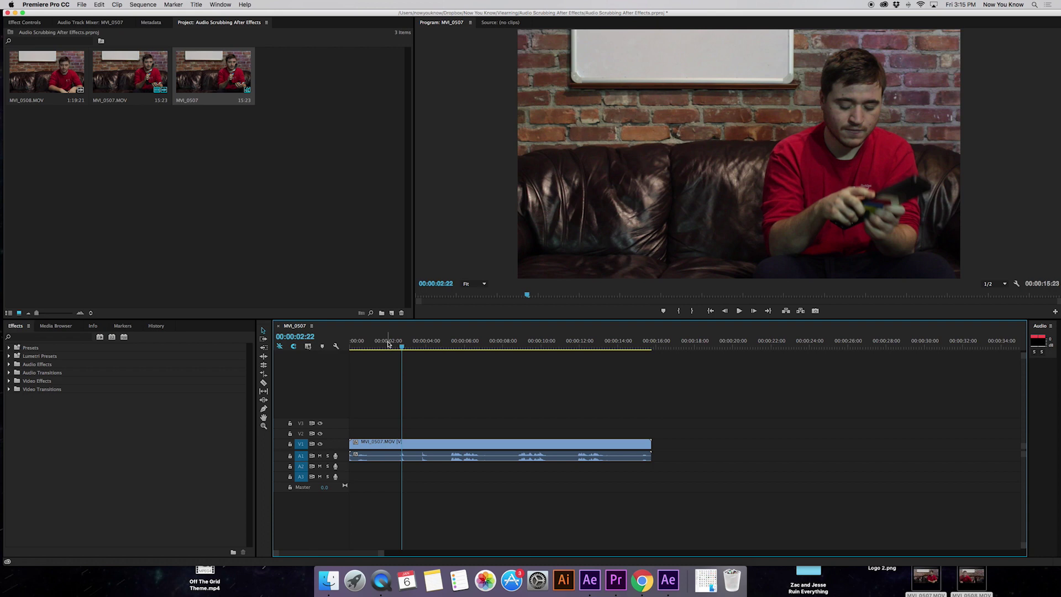
left_click_drag(414, 336, 397, 345)
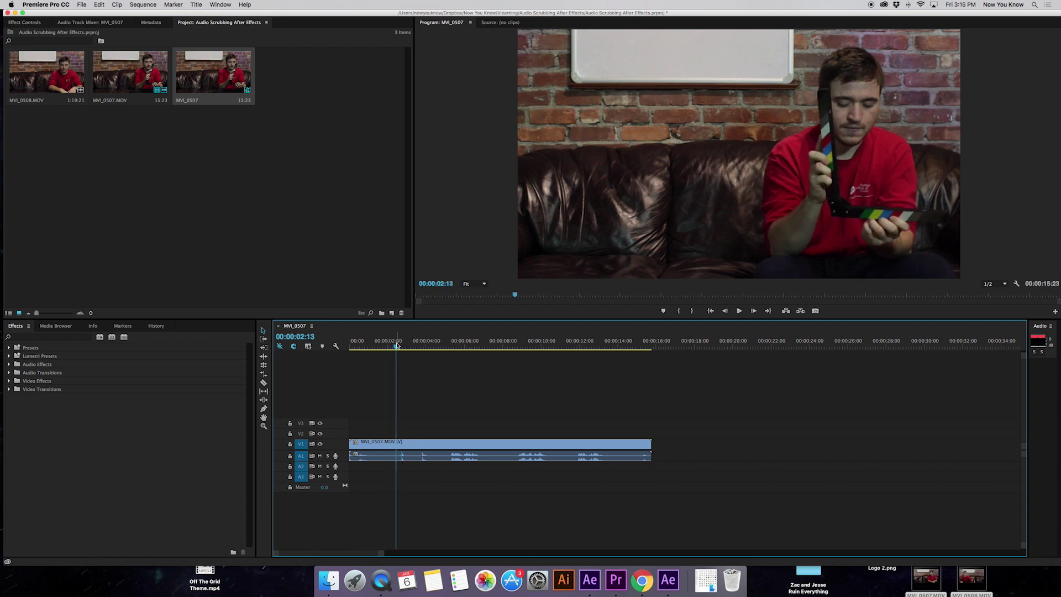
key("space")
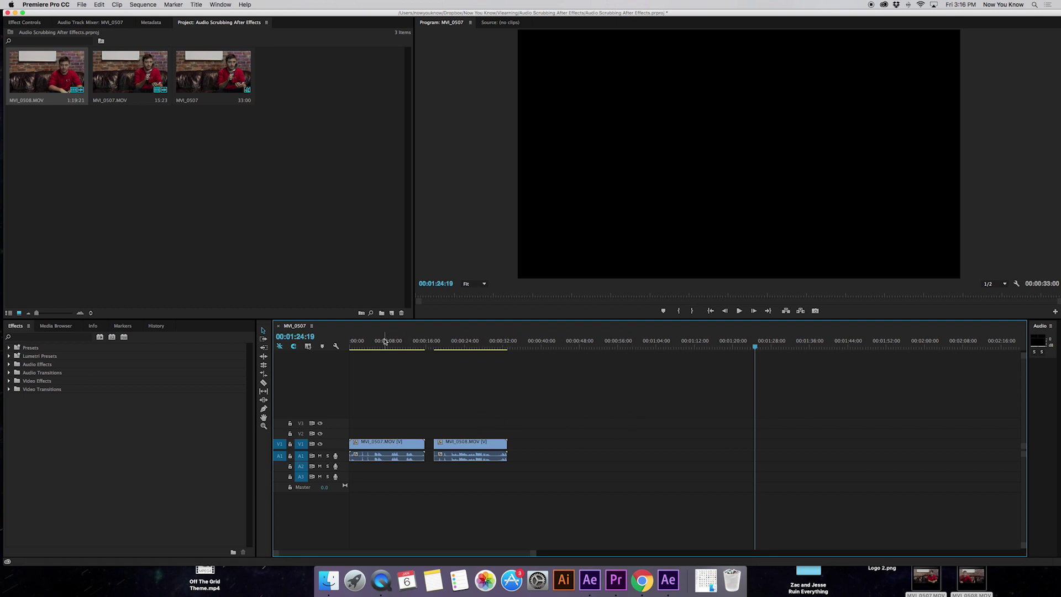
Preview the second take, then stack MVI_0508 on V2 above MVI_0507 near the sequence start.
left_click_drag(385, 341, 399, 341)
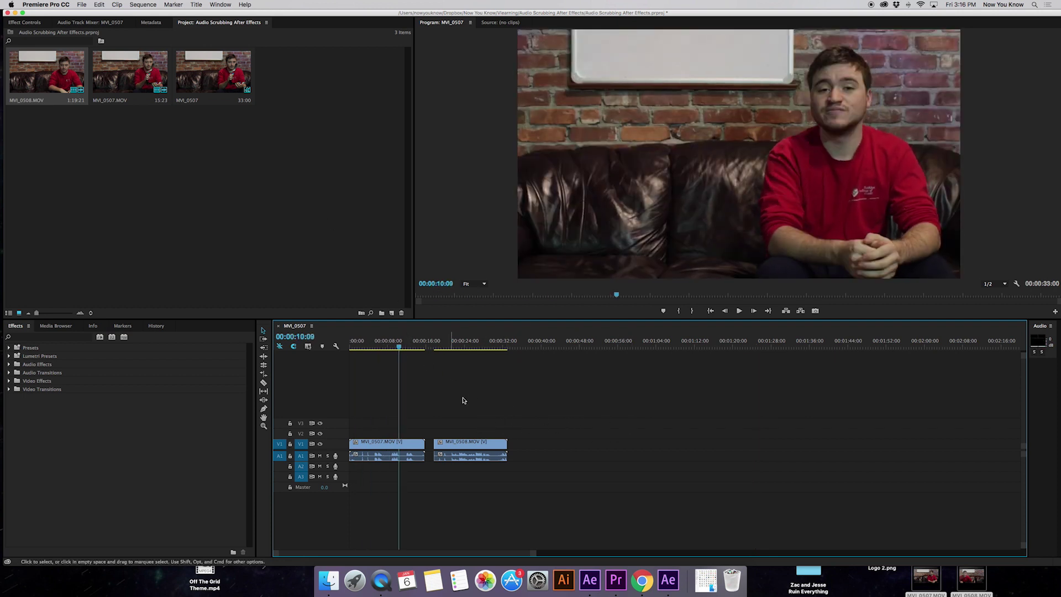
left_click(437, 346)
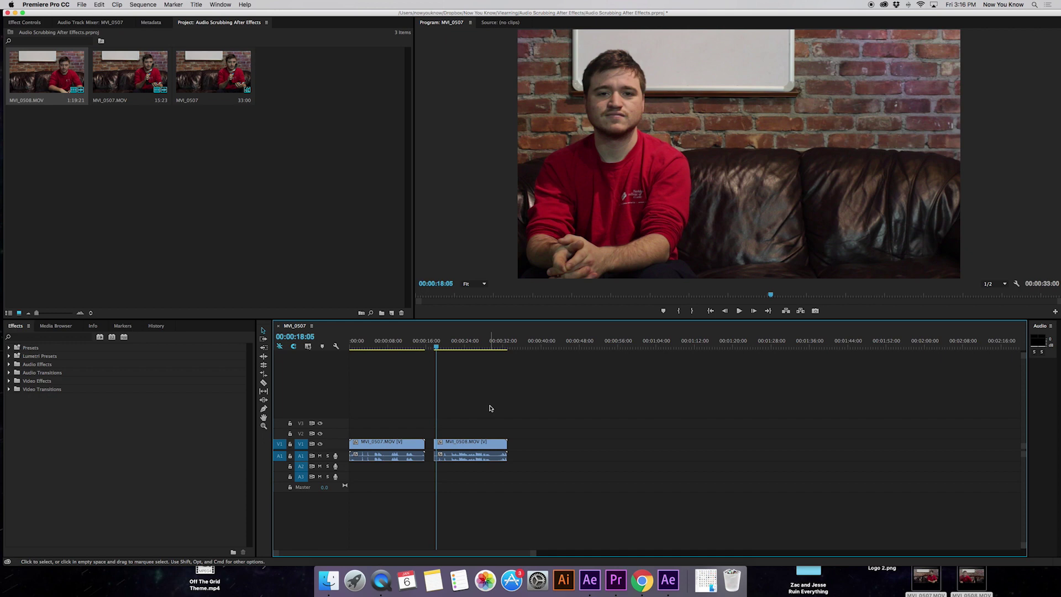
key("space")
key("space")
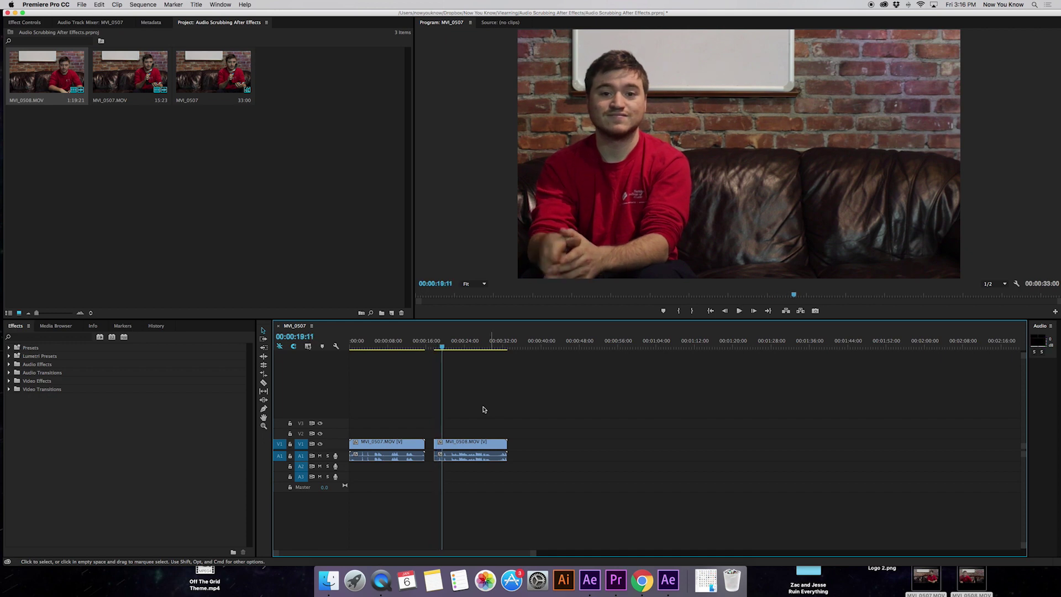
left_click_drag(455, 442, 458, 466)
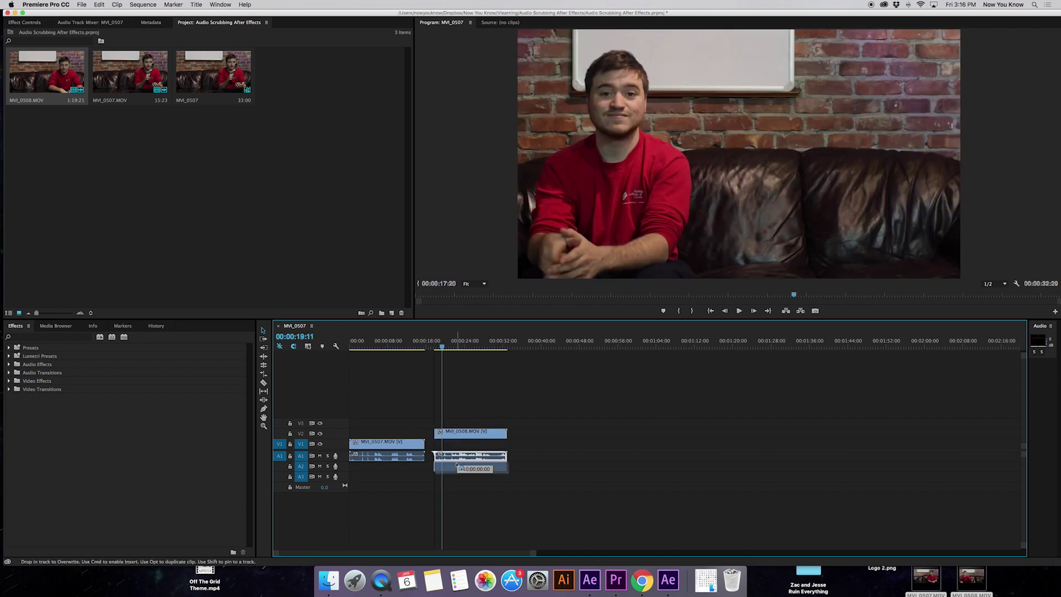
mouse_move(458, 466)
left_mouse_down()
mouse_move(388, 432)
mouse_move(420, 428)
left_mouse_up()
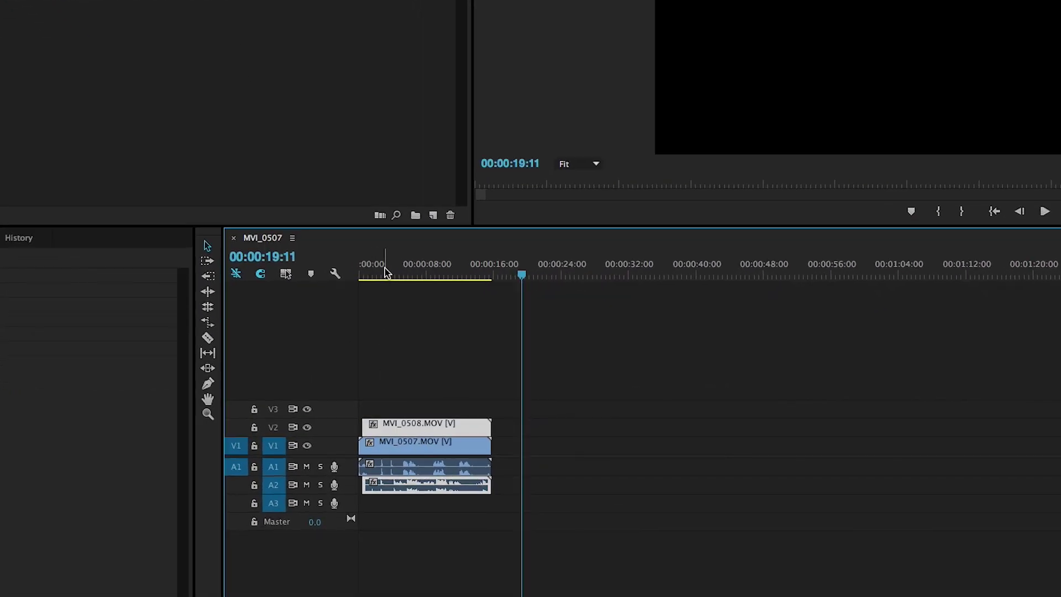
Zoom in on the clap and slide MVI_0508 later to match the A1 spike; playhead at 00:00:02:18.
left_click(380, 274)
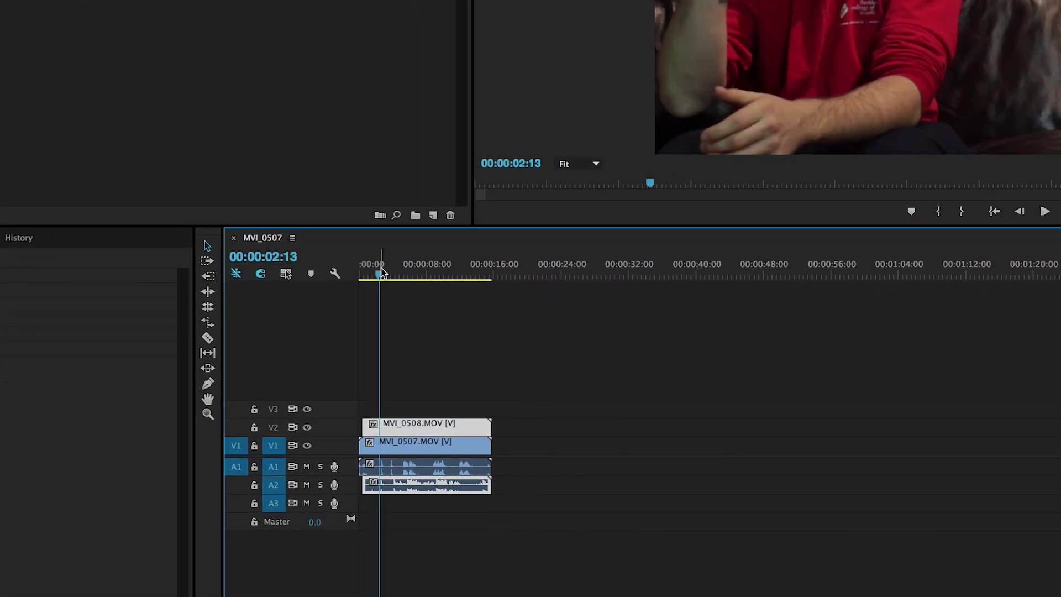
key("=")
key("=")
key("=")
left_click(615, 402)
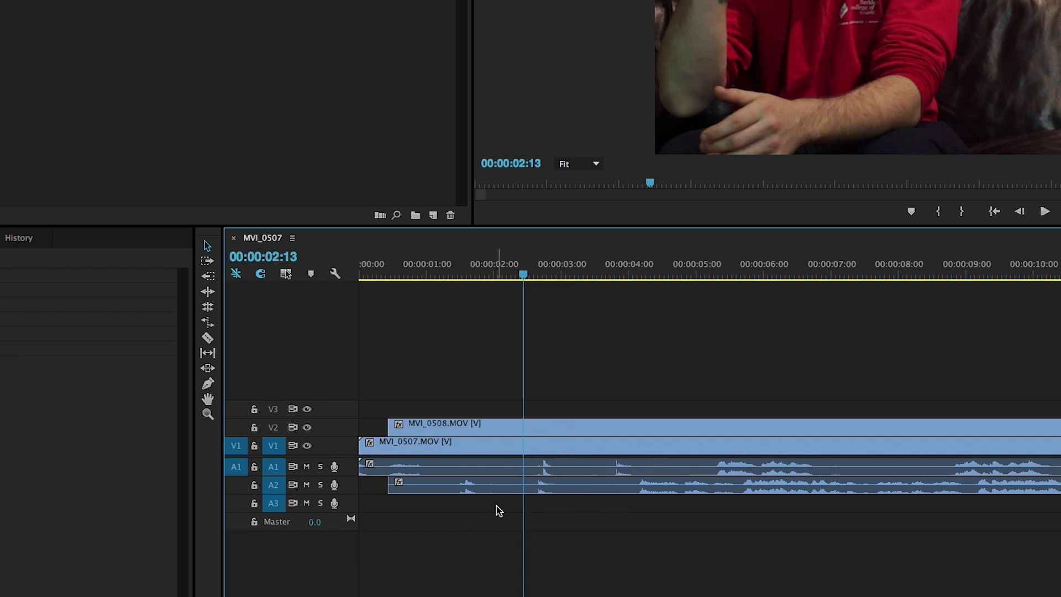
key("equal")
key("equal")
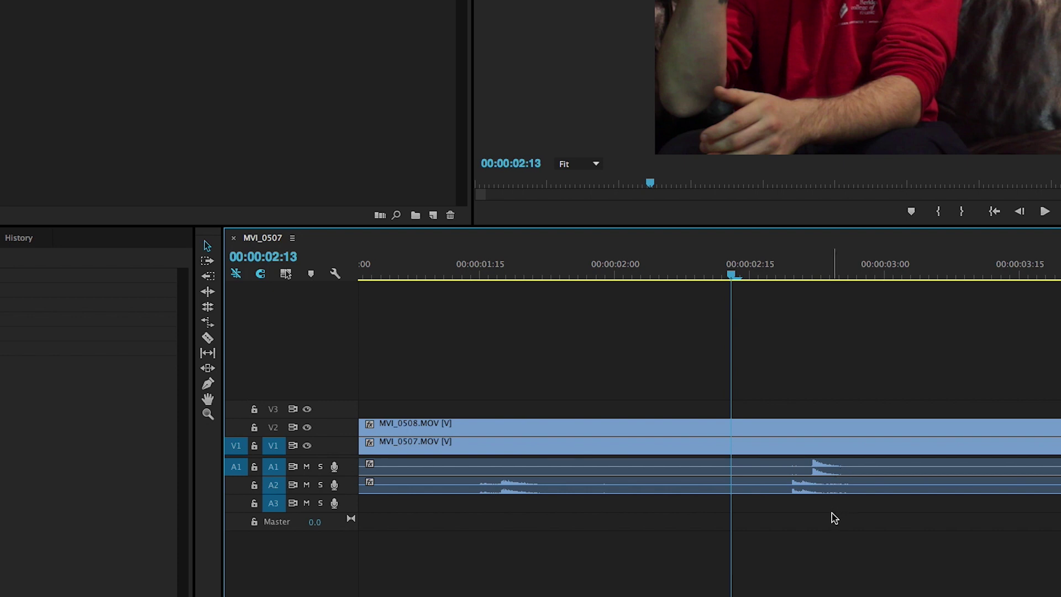
left_click(779, 419)
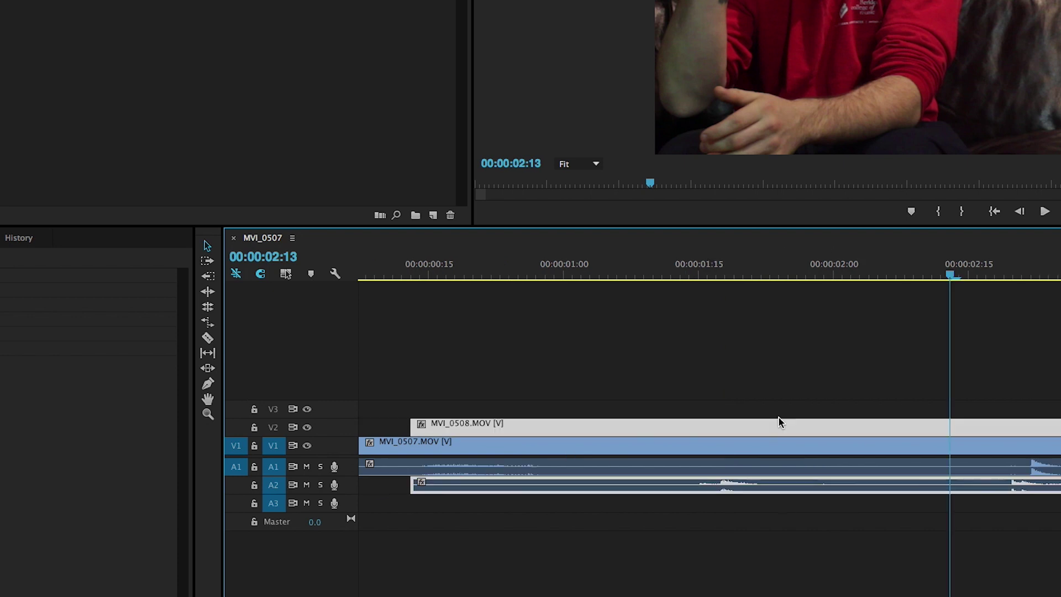
scroll(895, 433, "down", 2)
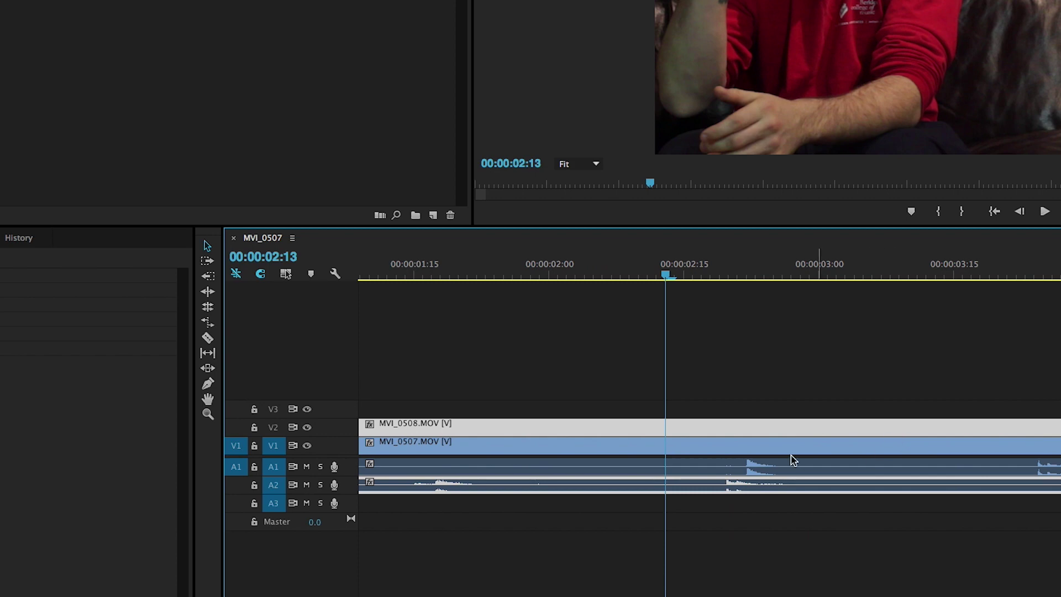
scroll(792, 458, "up", 3)
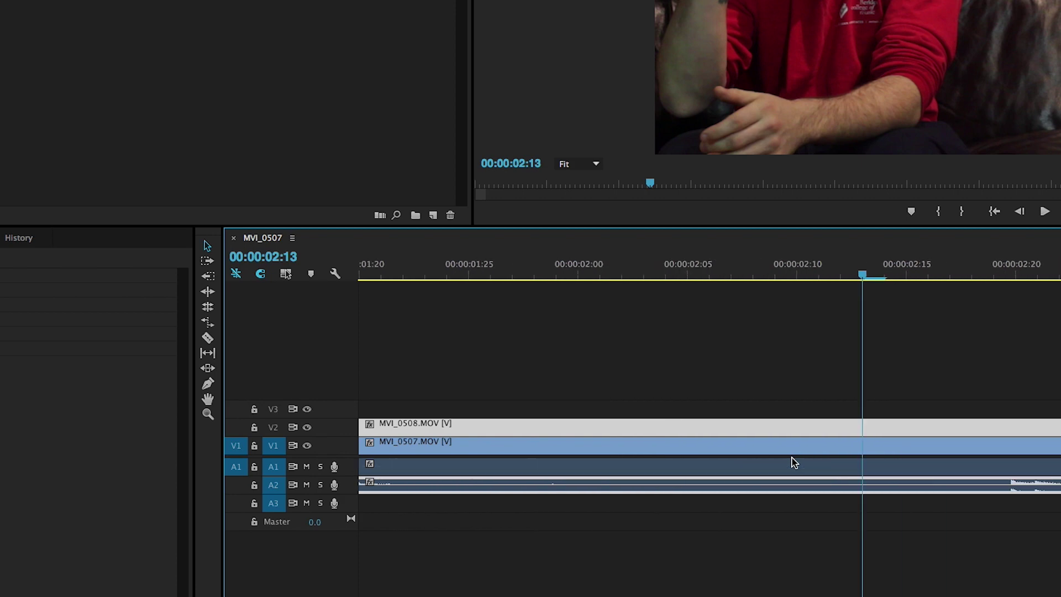
scroll(772, 446, "up", 2)
left_click_drag(785, 438, 834, 433)
scroll(834, 433, "down", 2)
left_click(872, 270)
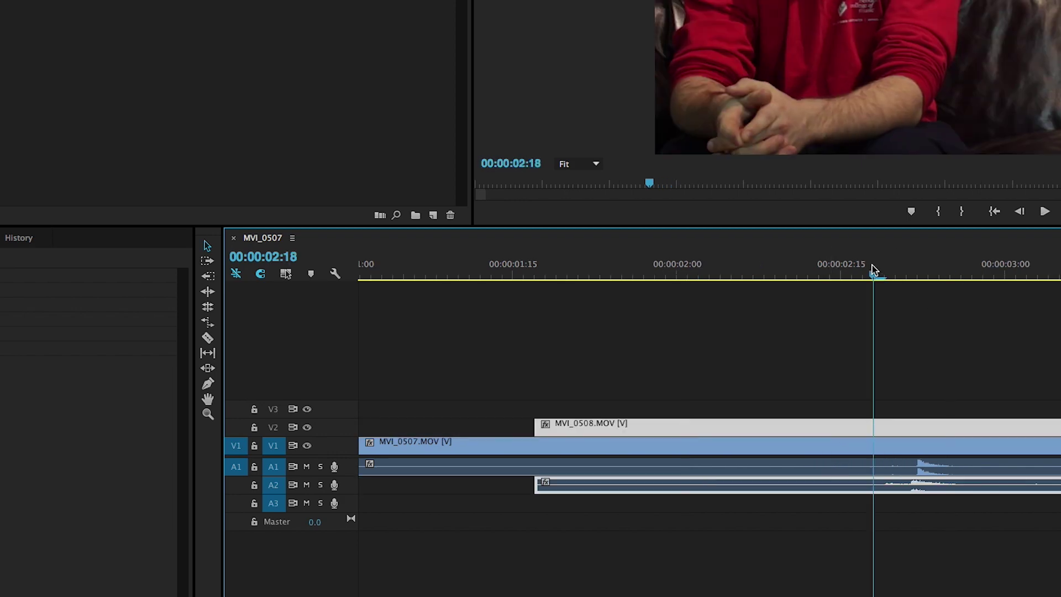
Enlarge the A1 and A2 audio tracks to show their waveforms, and save the project.
double_click(349, 472)
double_click(352, 527)
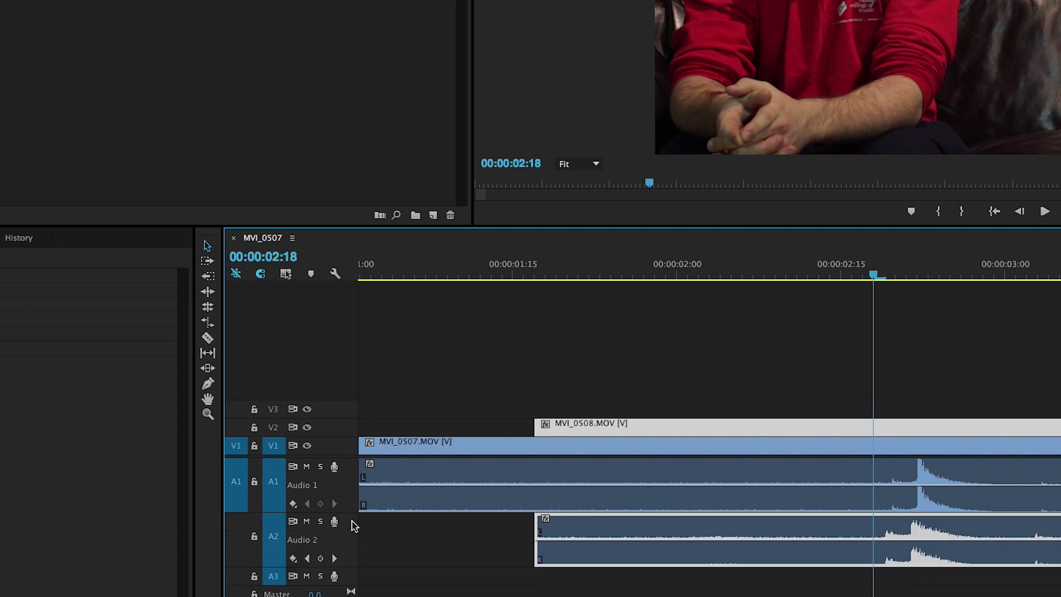
scroll(643, 532, "right", 4)
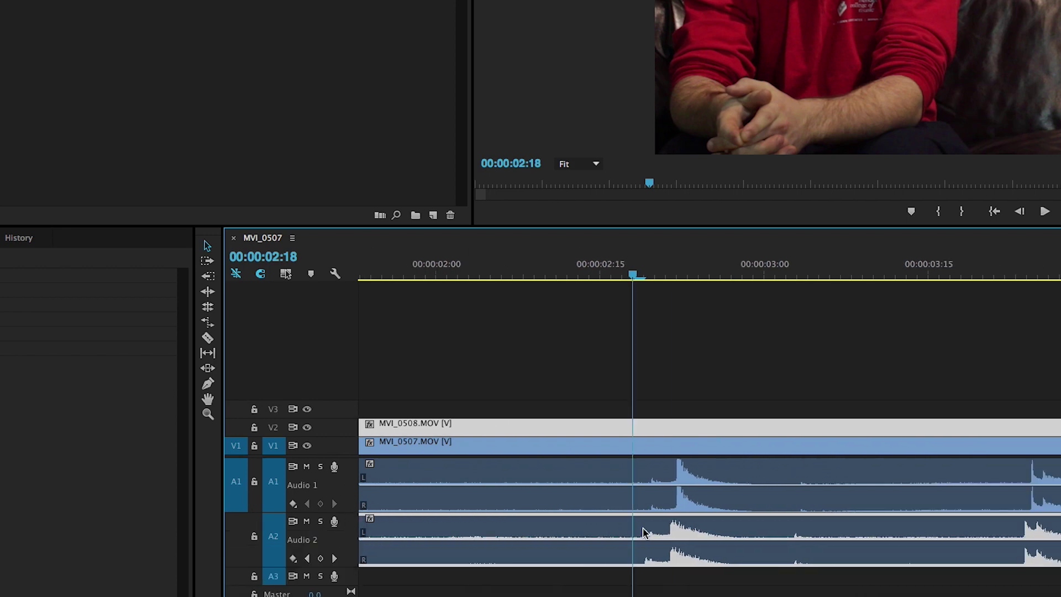
scroll(631, 537, "right", 1)
key("ctrl+s")
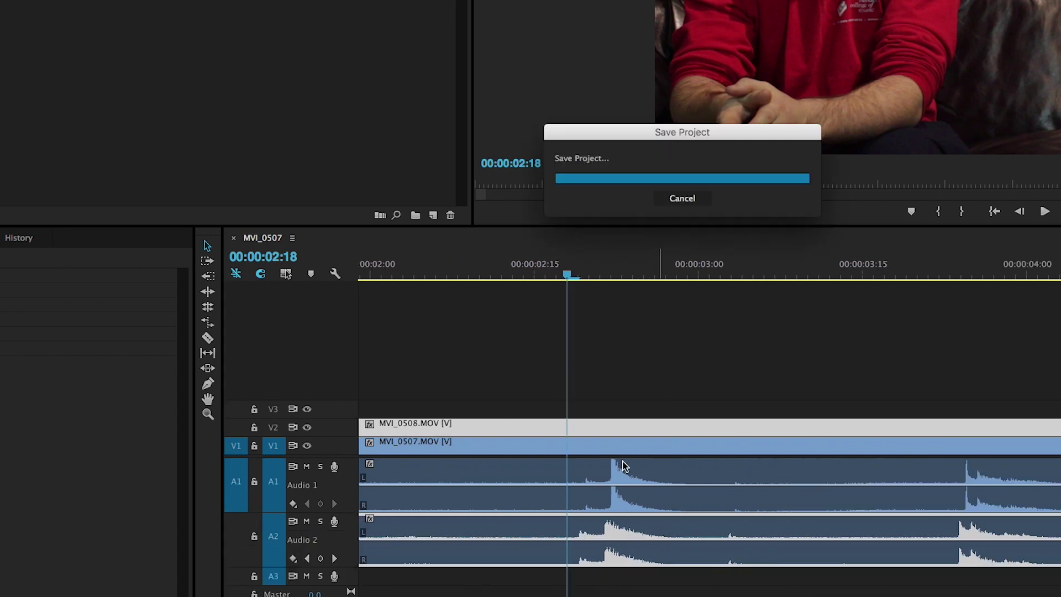
Nudge MVI_0508 slightly for tighter clap sync with MVI_0507, then zoom back out.
left_click(640, 489)
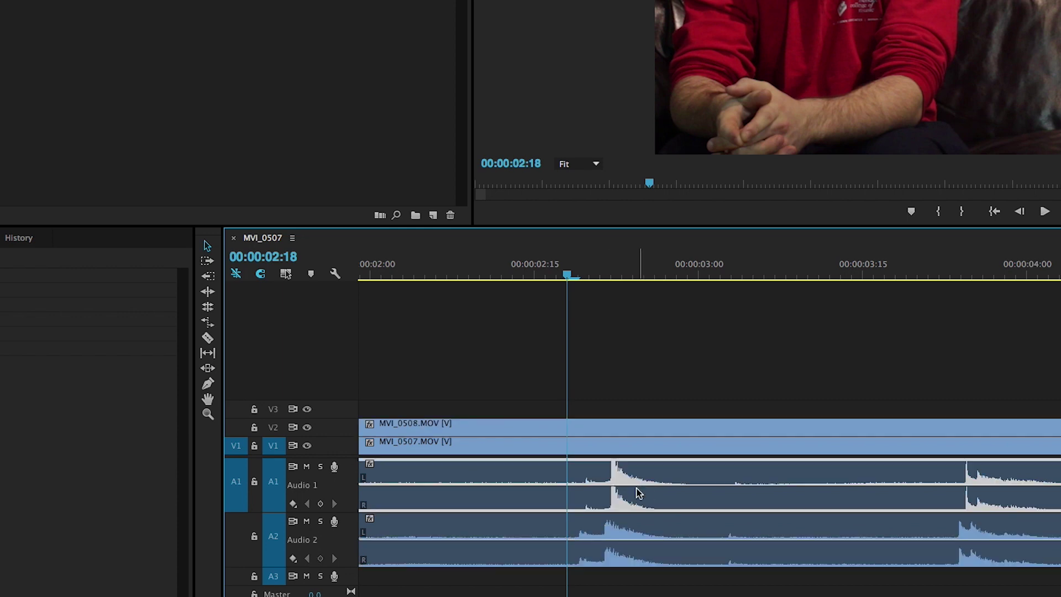
left_click(645, 546)
key("equal")
scroll(701, 531, "down", 2)
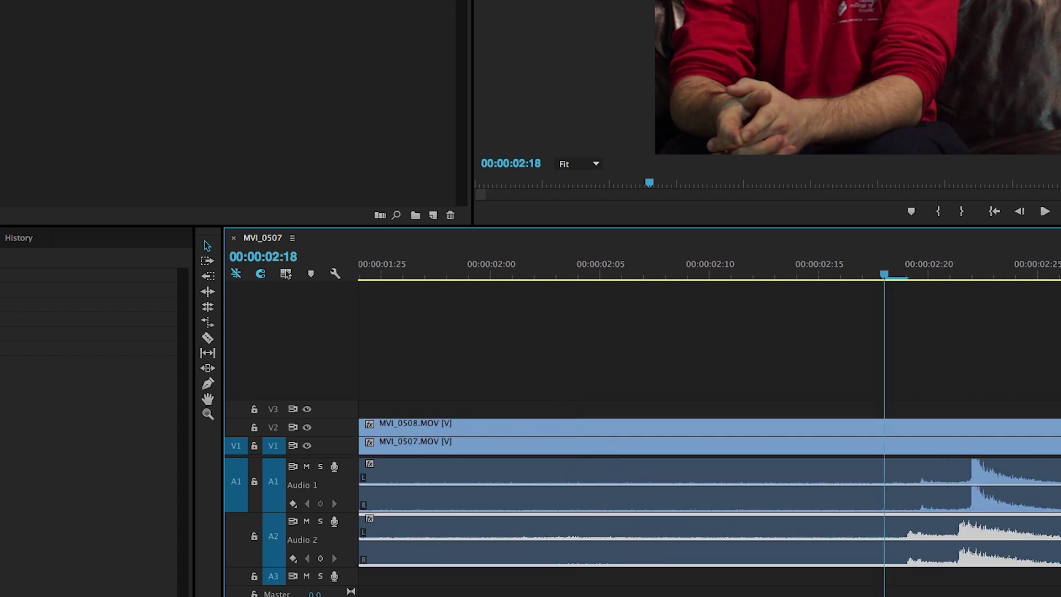
left_click(885, 429)
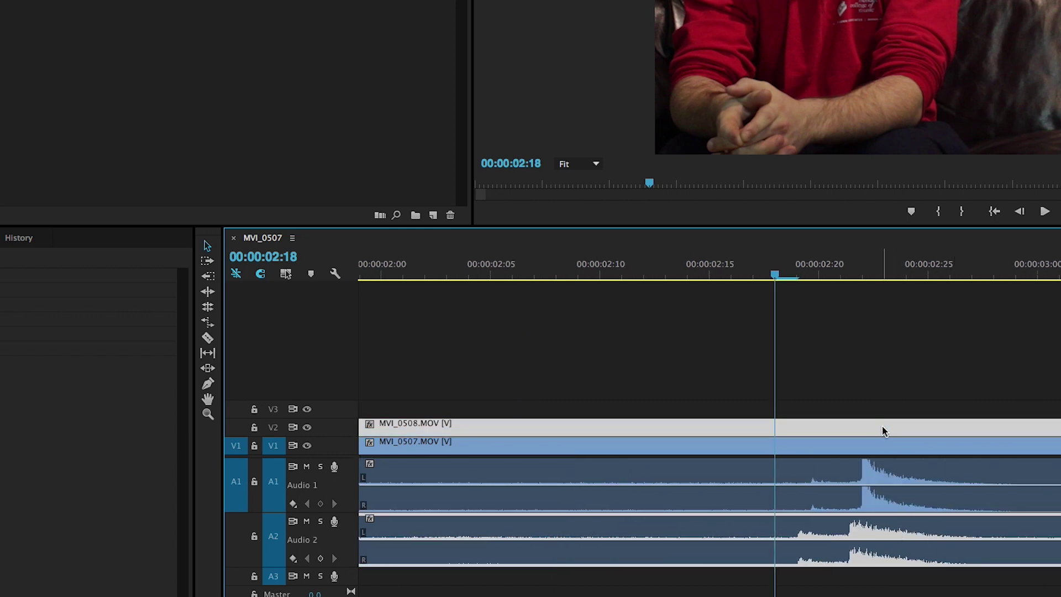
mouse_move(885, 429)
left_mouse_down()
mouse_move(907, 428)
mouse_move(892, 428)
left_mouse_up()
mouse_move(833, 432)
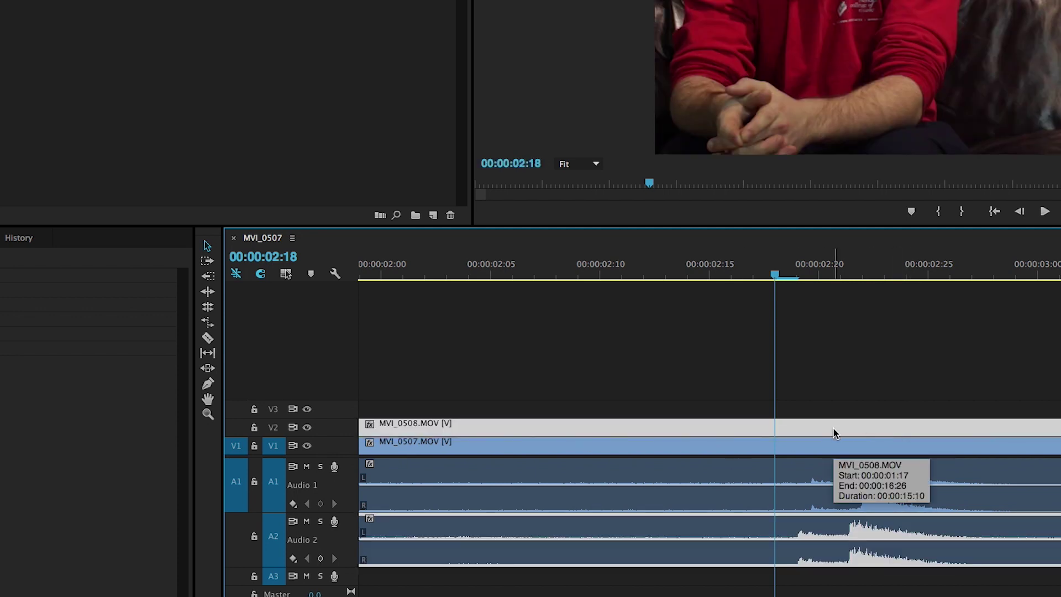
left_click(913, 369)
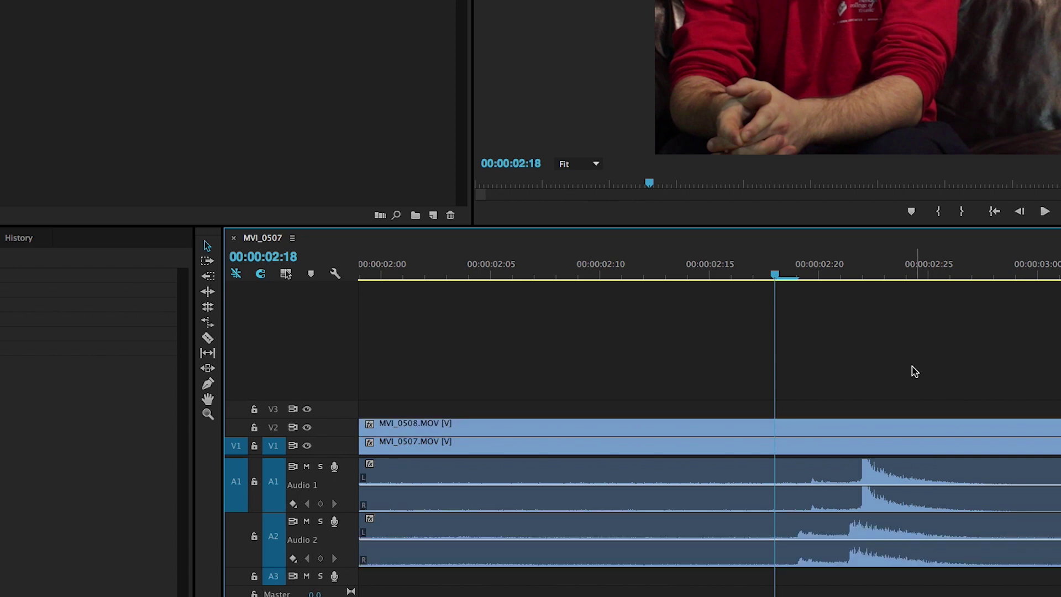
key("minus")
key("minus")
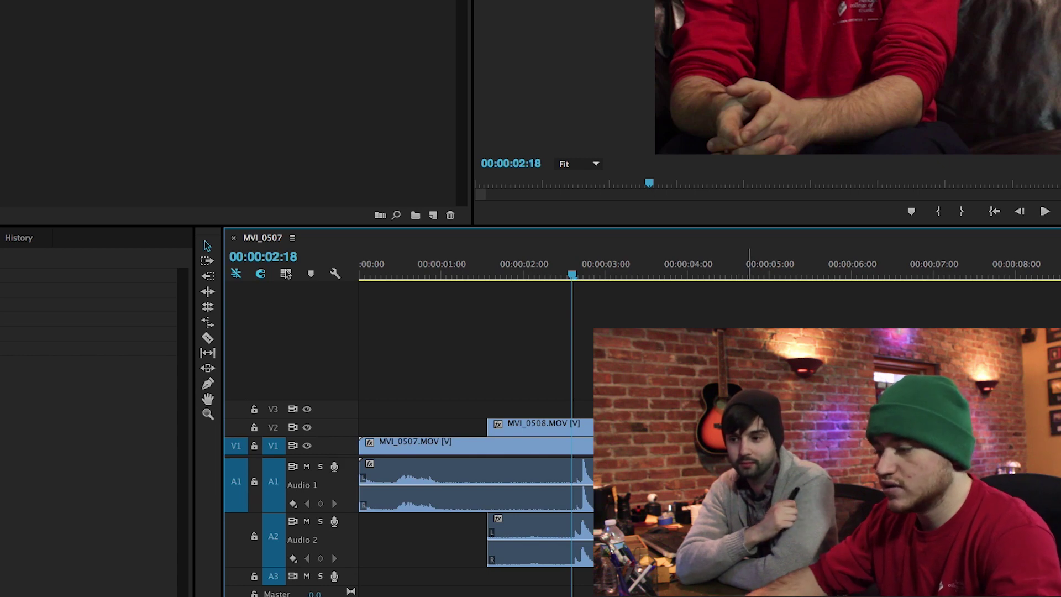
key("minus")
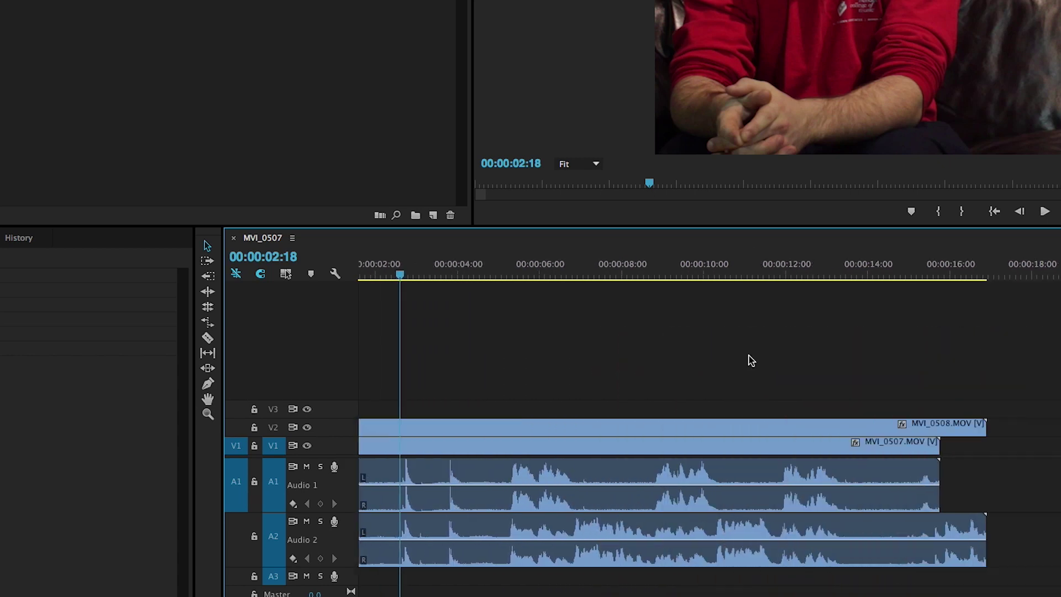
key("equal")
key("equal")
key("space")
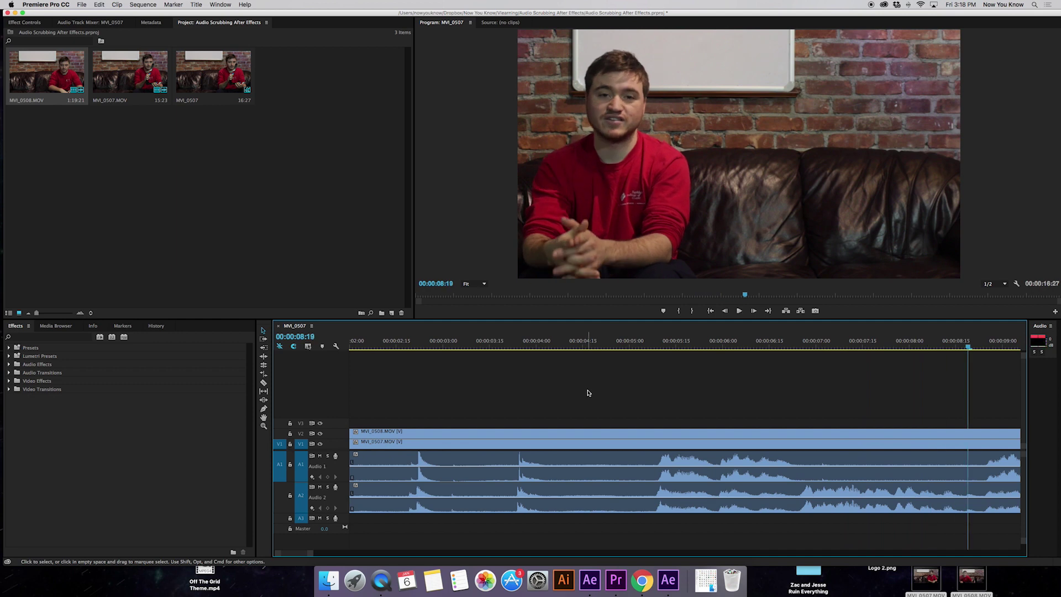
key("space")
Search 'crop' in the Effects panel and apply the Crop effect to MVI_0508 on V2.
key("minus")
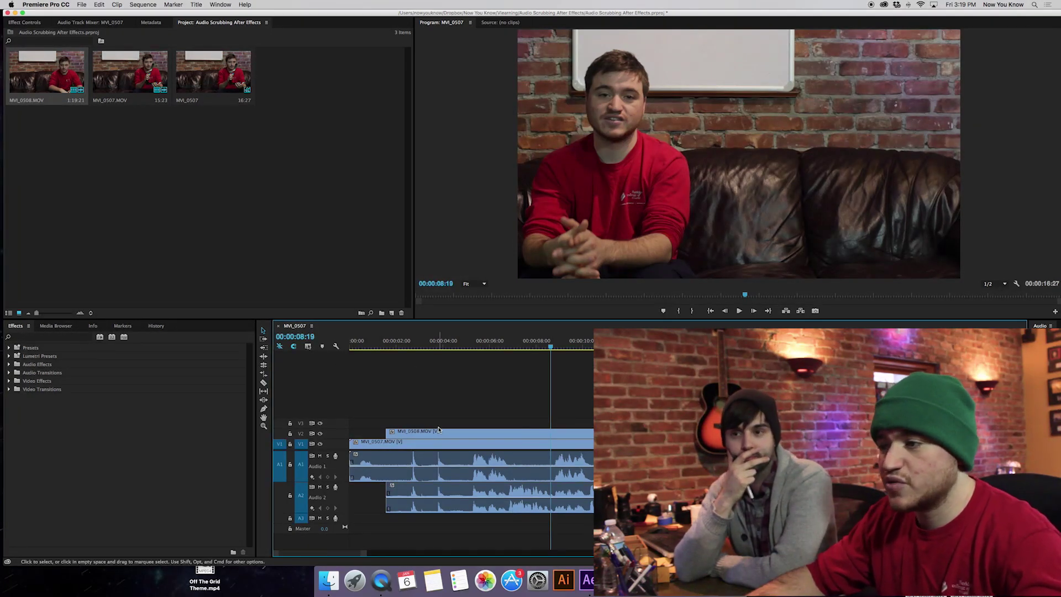
left_click(35, 336)
type("crop")
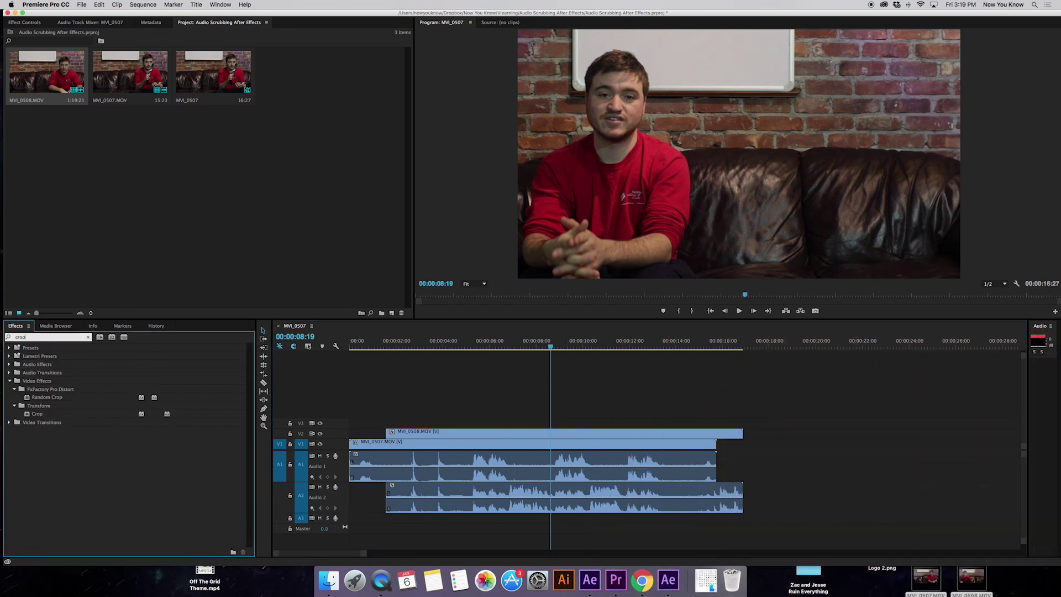
left_click(37, 416)
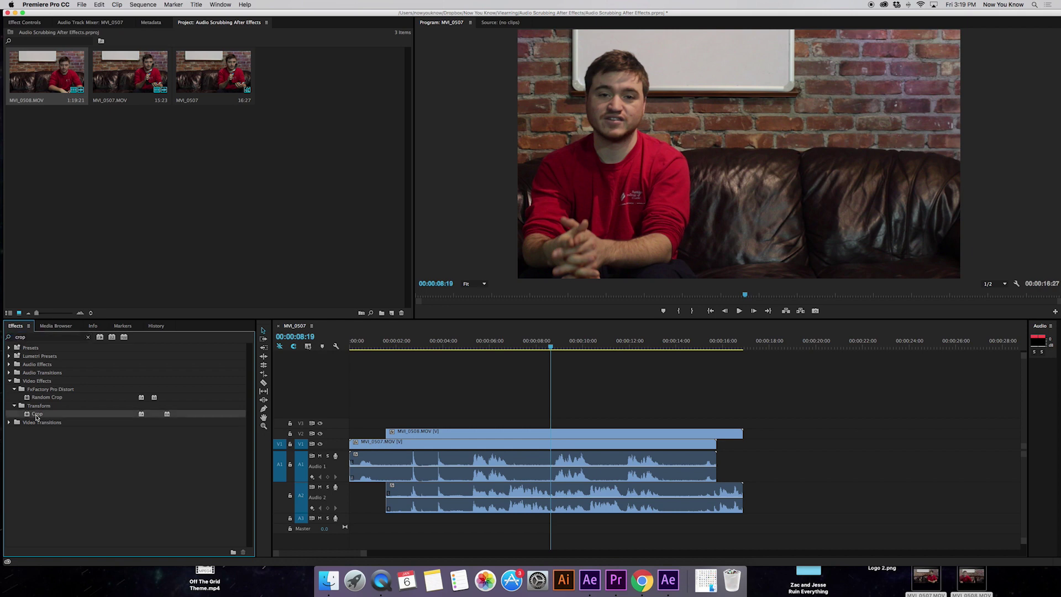
left_click_drag(154, 429, 425, 437)
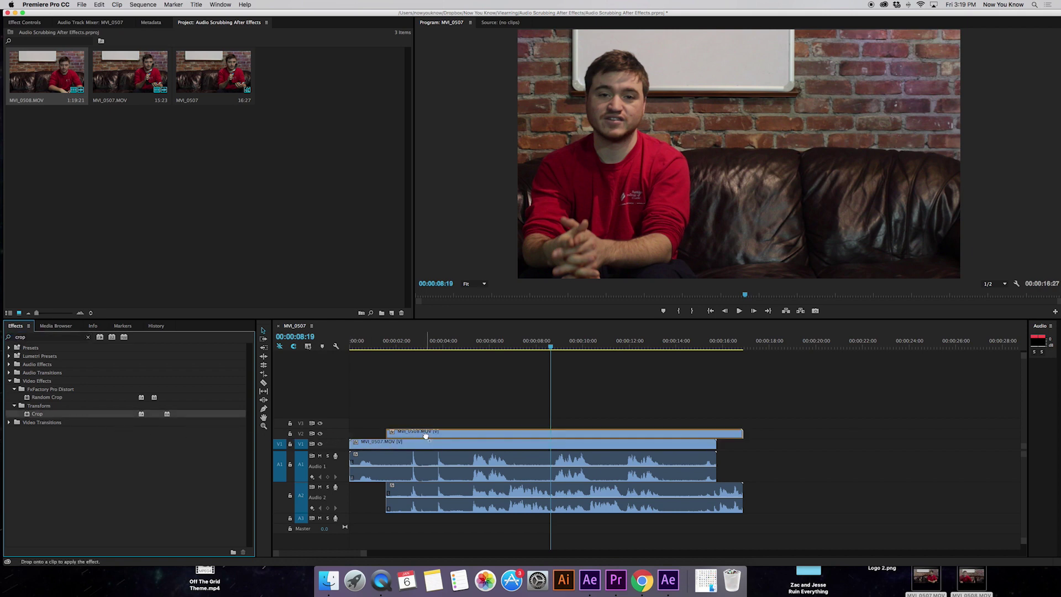
left_click_drag(425, 437, 424, 437)
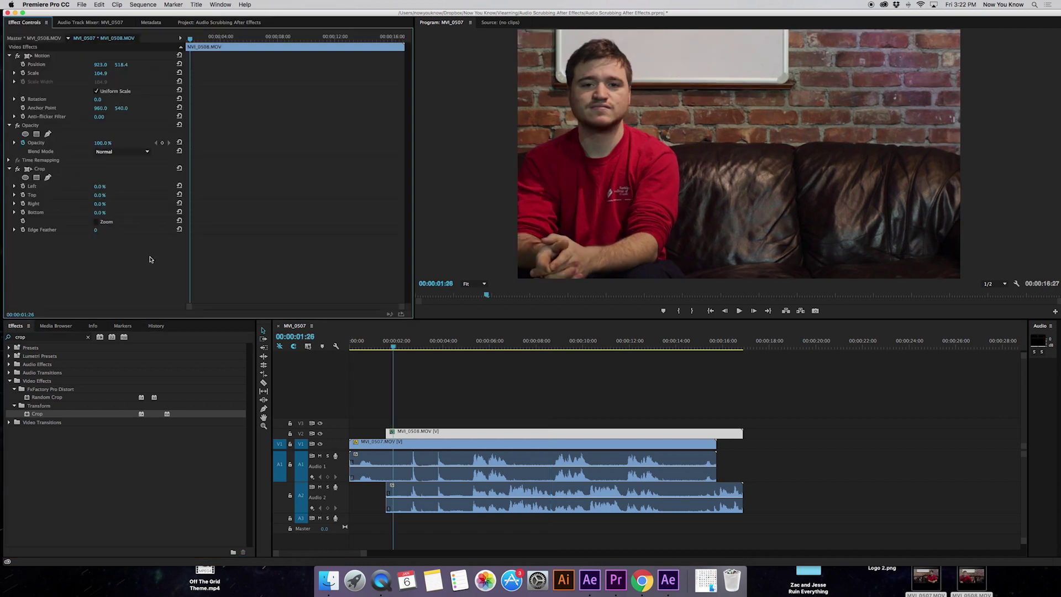
Set MVI_0508's Crop Right to 50% and play back the side-by-side preview.
left_click(492, 407)
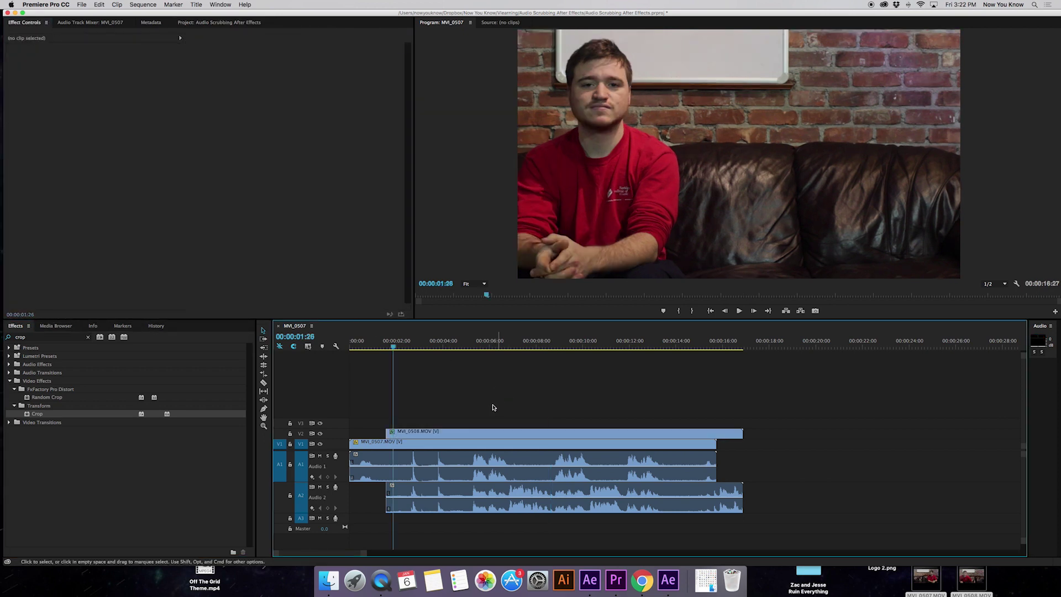
left_click(458, 435)
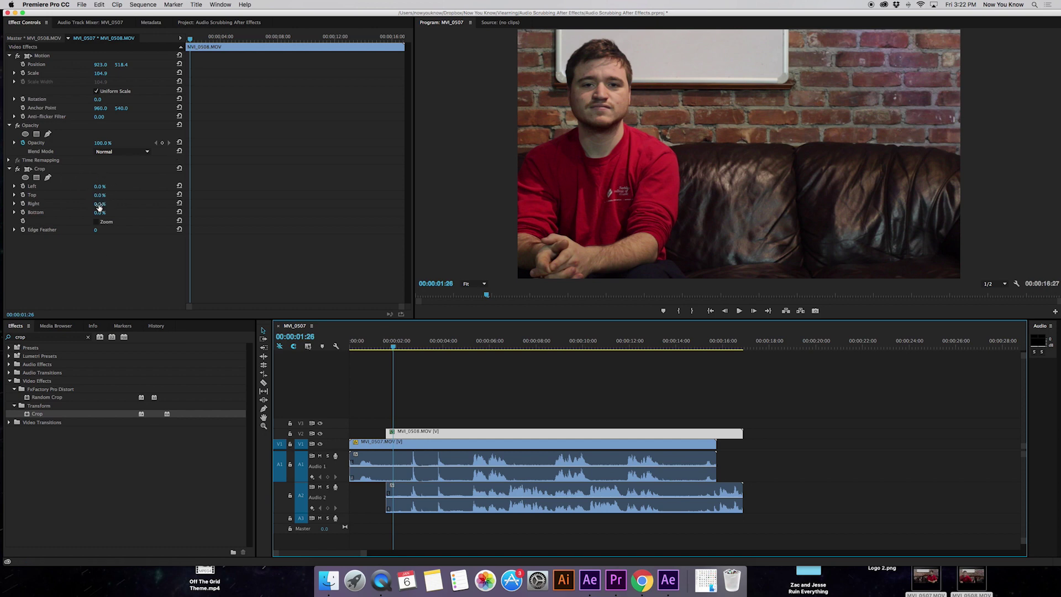
left_click_drag(98, 207, 98, 206)
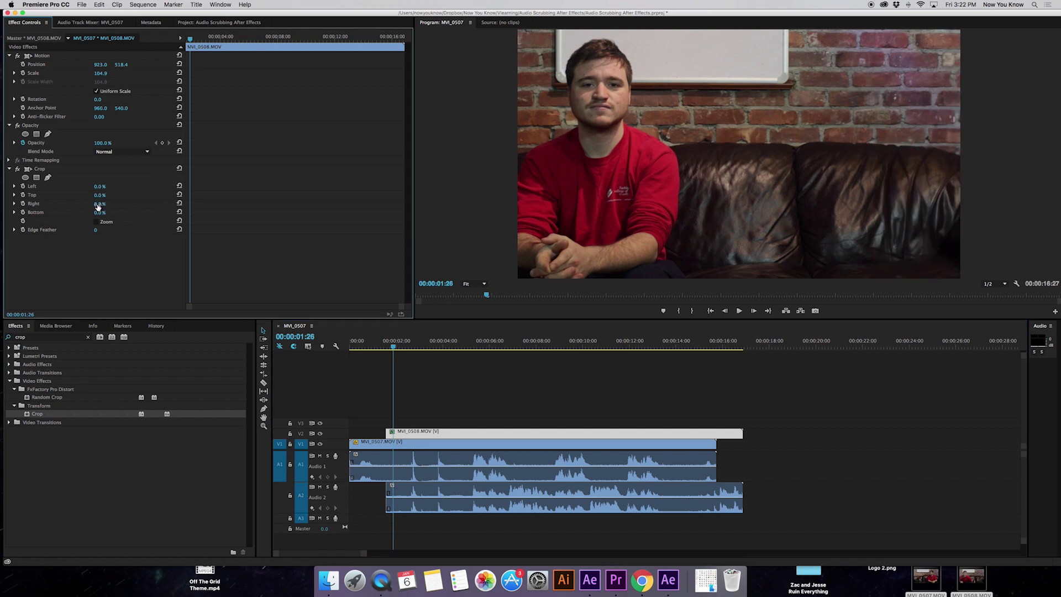
mouse_move(99, 203)
left_mouse_down()
mouse_move(141, 203)
mouse_move(101, 203)
left_mouse_up()
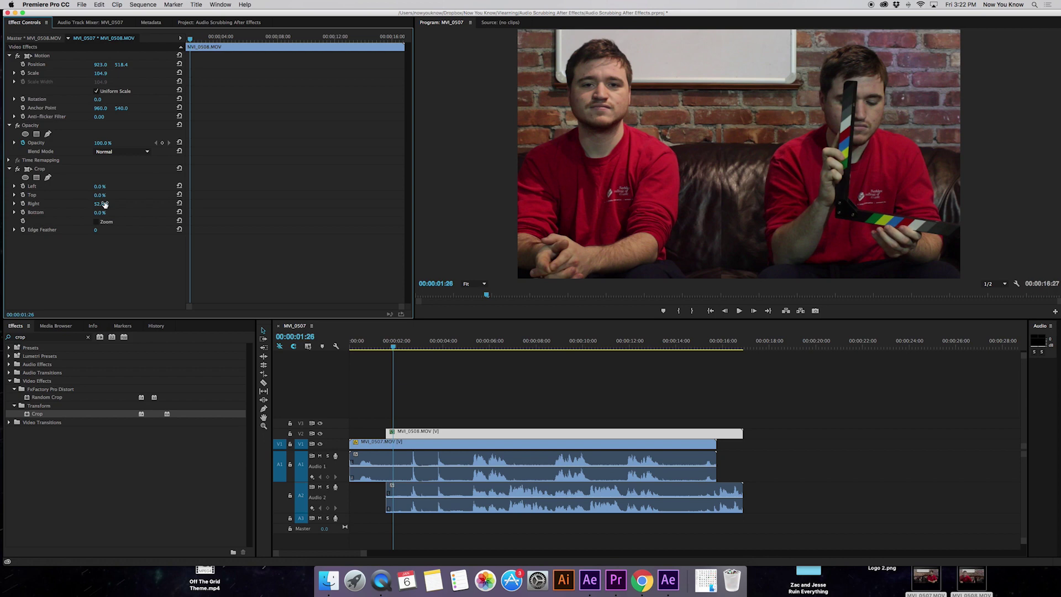
left_click_drag(104, 203, 100, 203)
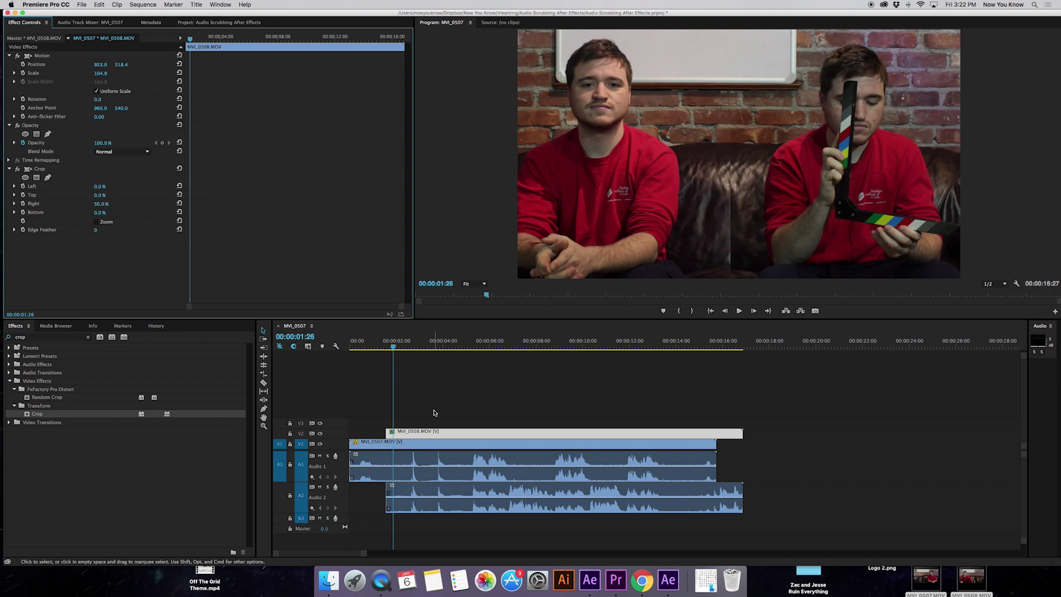
key("space")
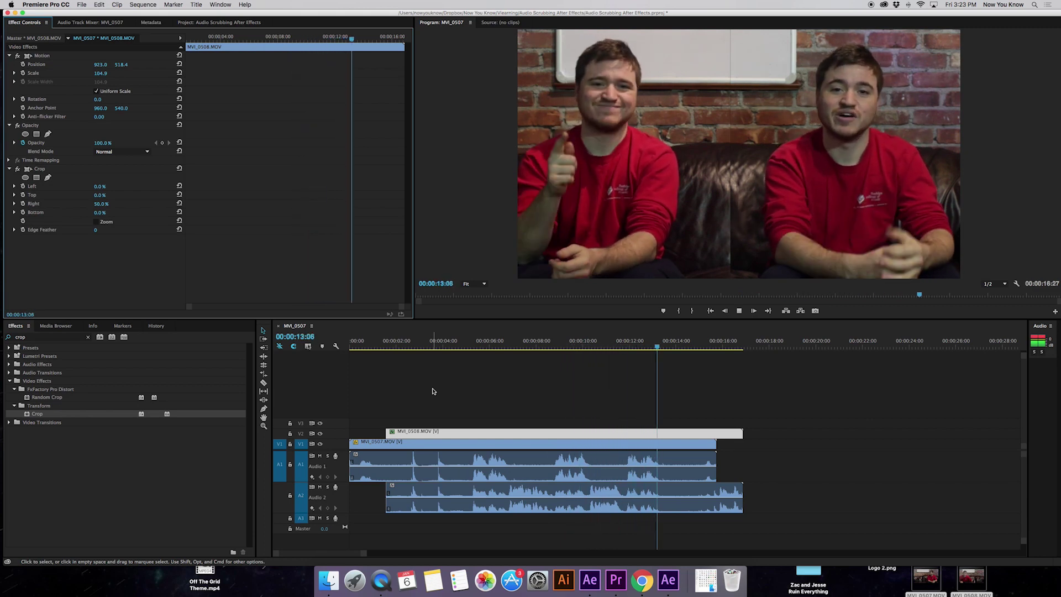
key("space")
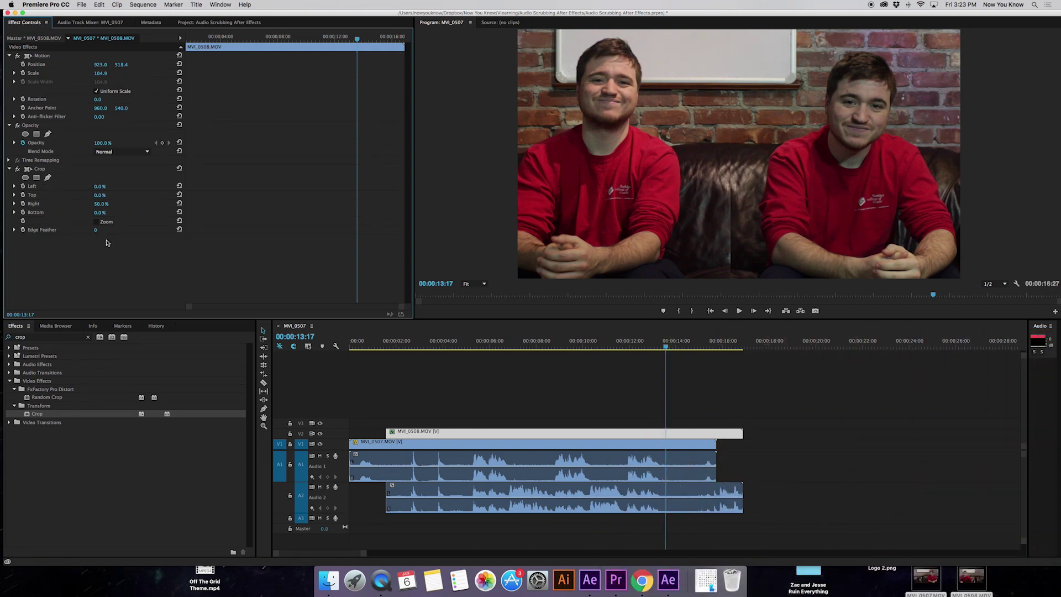
Set Crop Edge Feather to 111 and Right to 54%, then return the playhead to 00:00:02:12.
left_click_drag(96, 230, 183, 230)
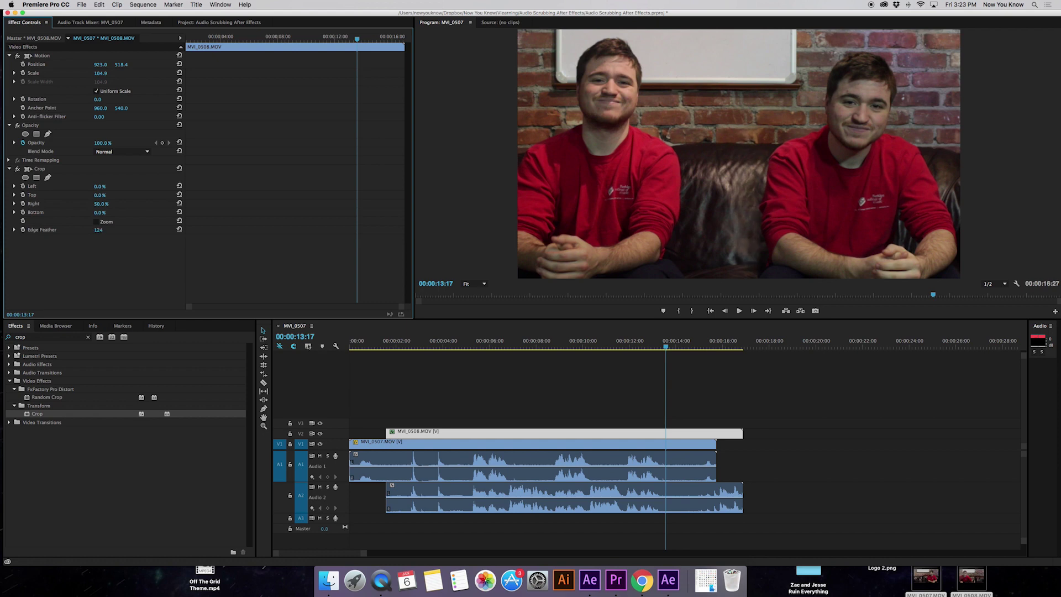
left_click_drag(98, 229, 180, 230)
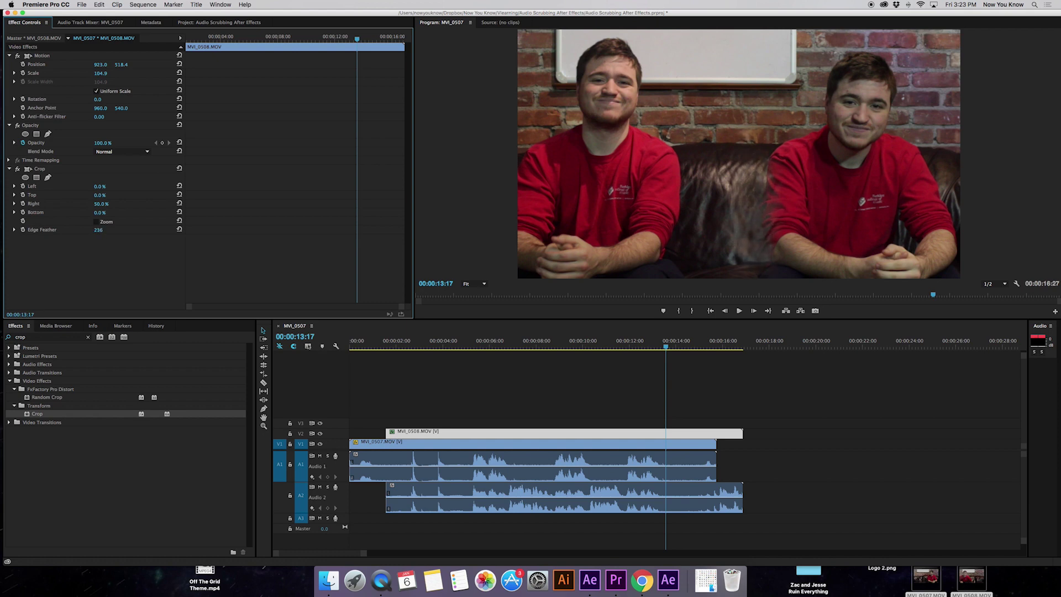
left_click_drag(99, 229, 116, 230)
left_click_drag(98, 229, 181, 229)
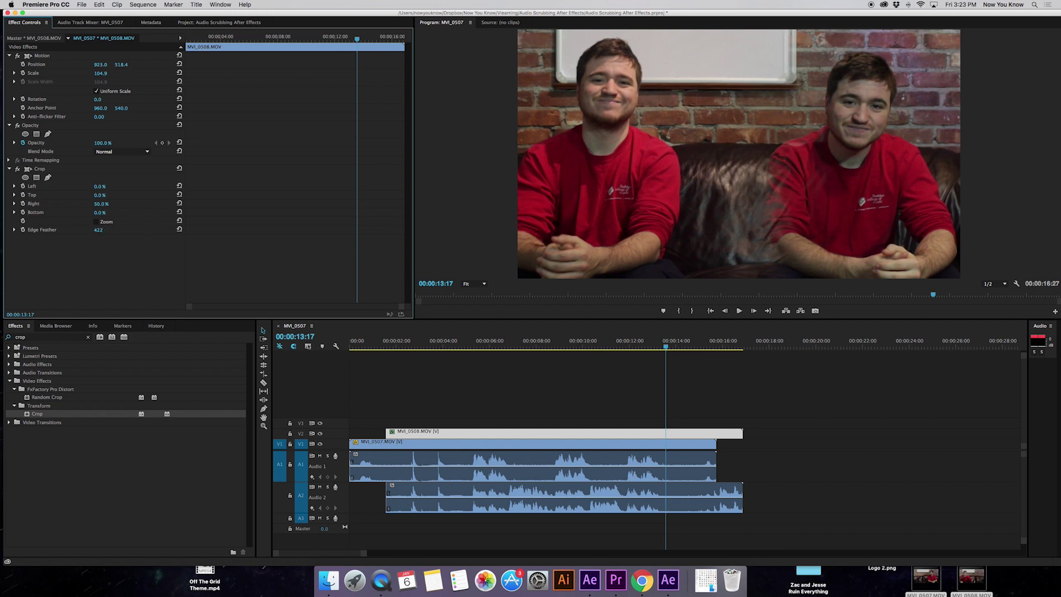
left_click_drag(99, 229, 33, 229)
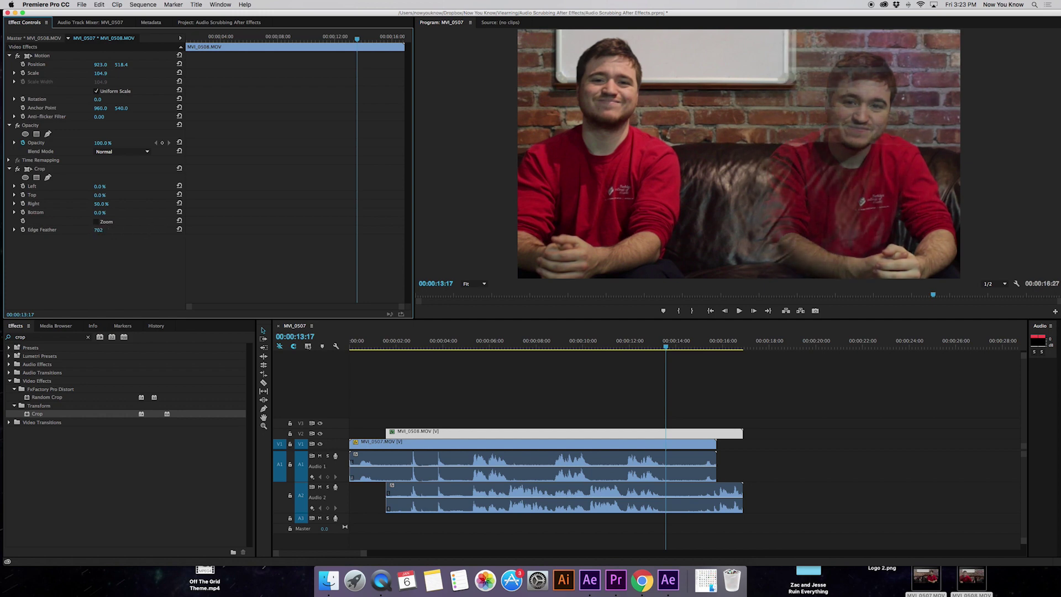
left_click_drag(97, 230, 103, 229)
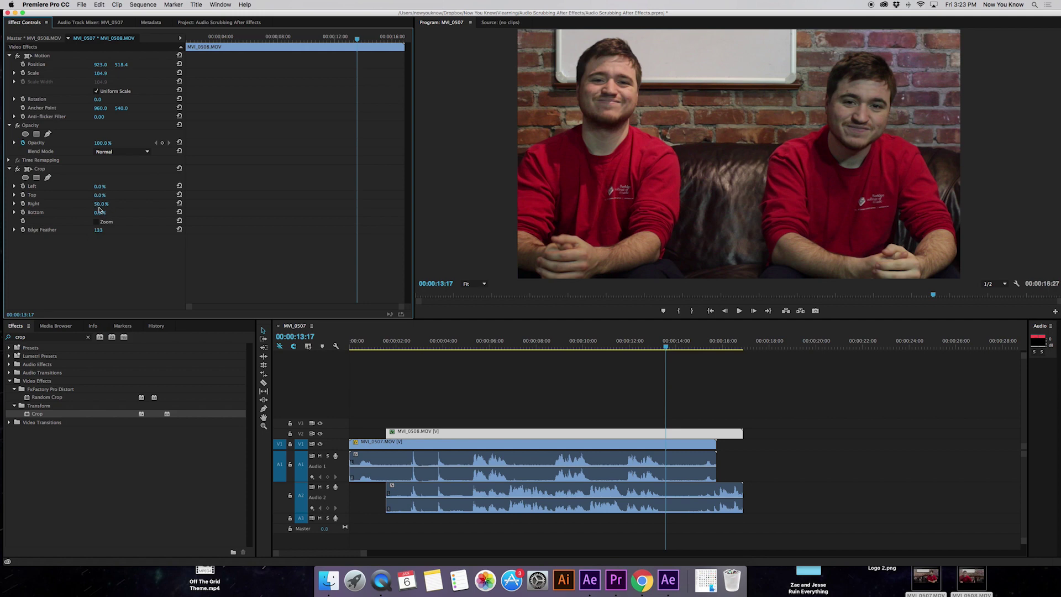
mouse_move(99, 205)
left_mouse_down()
mouse_move(116, 205)
mouse_move(92, 203)
left_mouse_up()
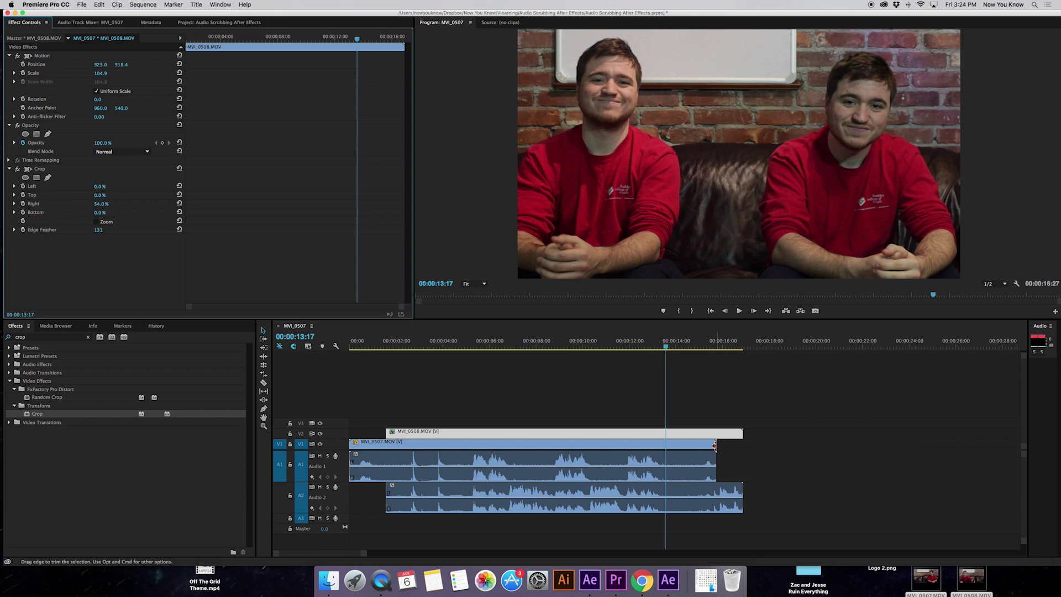
left_click_drag(455, 344, 406, 347)
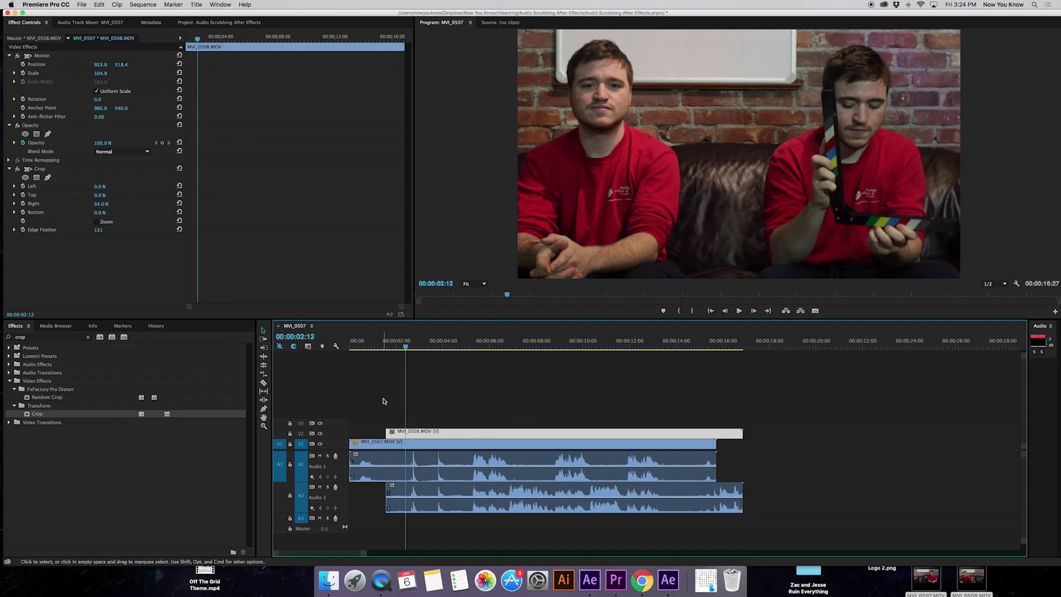
Razor-cut the Audio 2 take near the playhead and listen back from the cut.
left_click(369, 444)
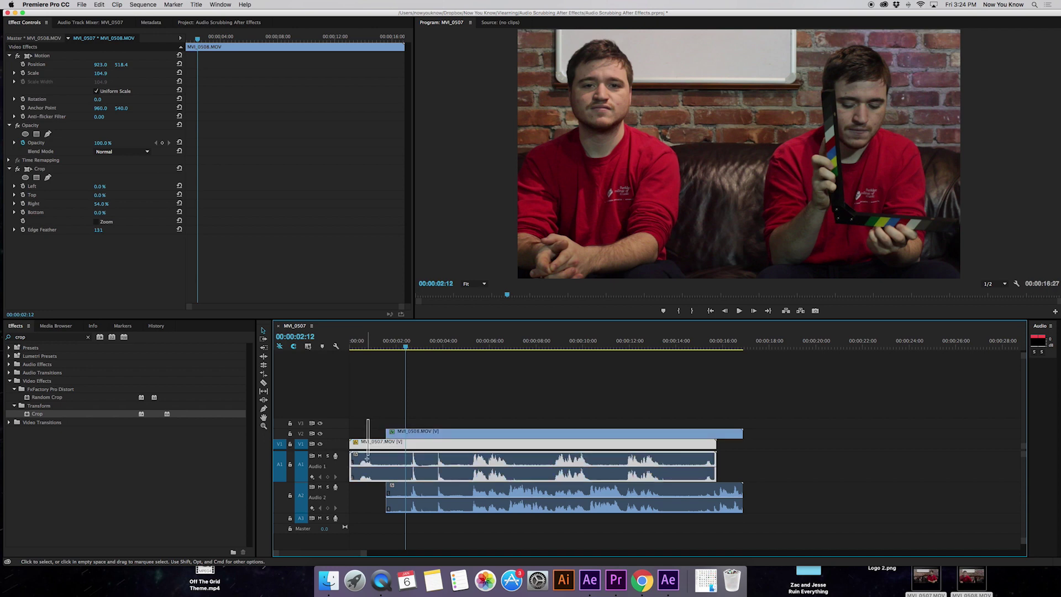
left_click(513, 398)
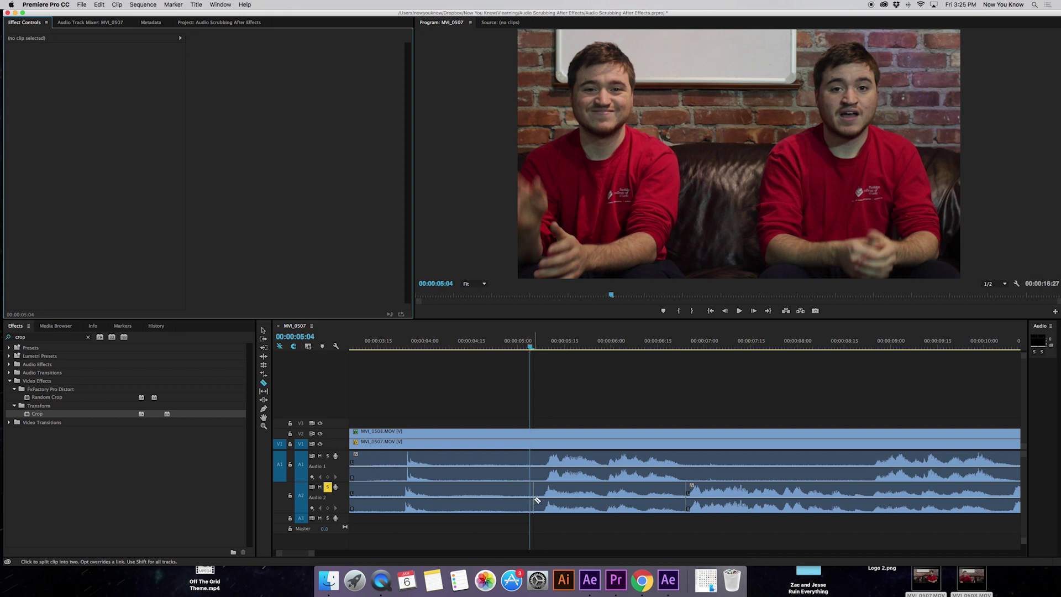
left_click(538, 501)
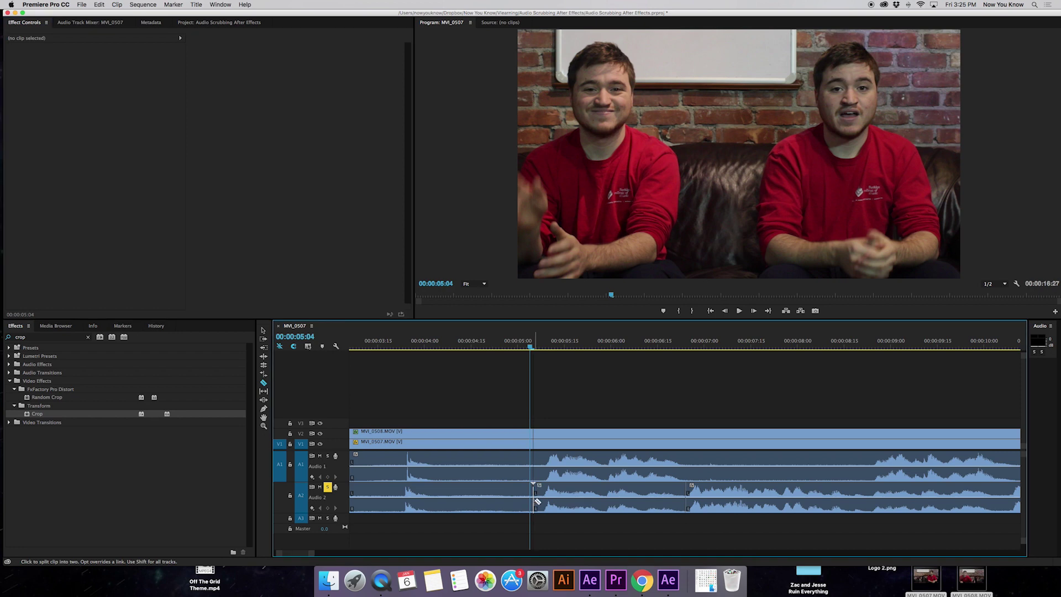
key("v")
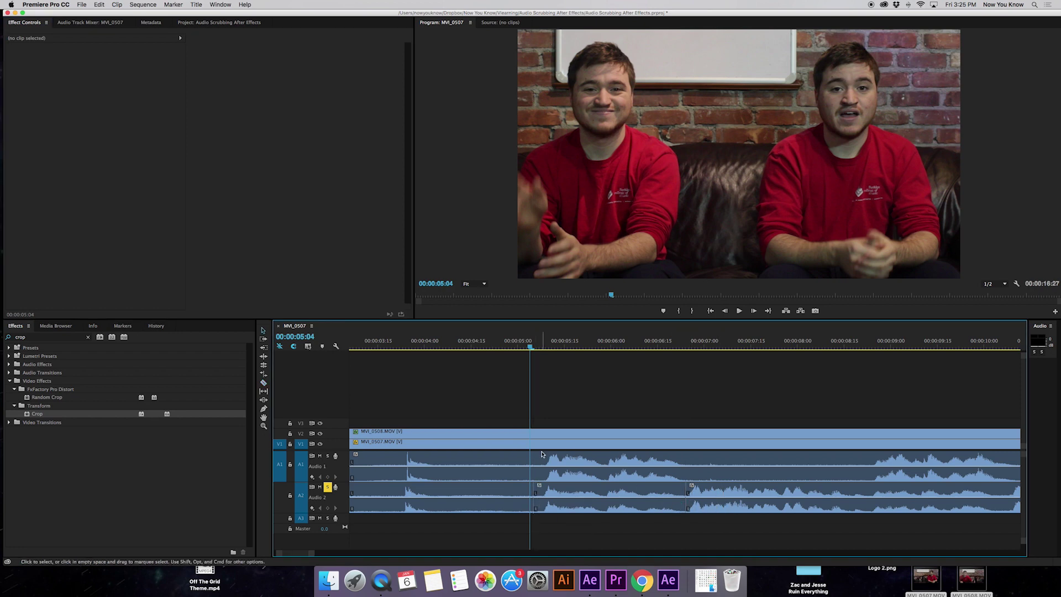
key("space")
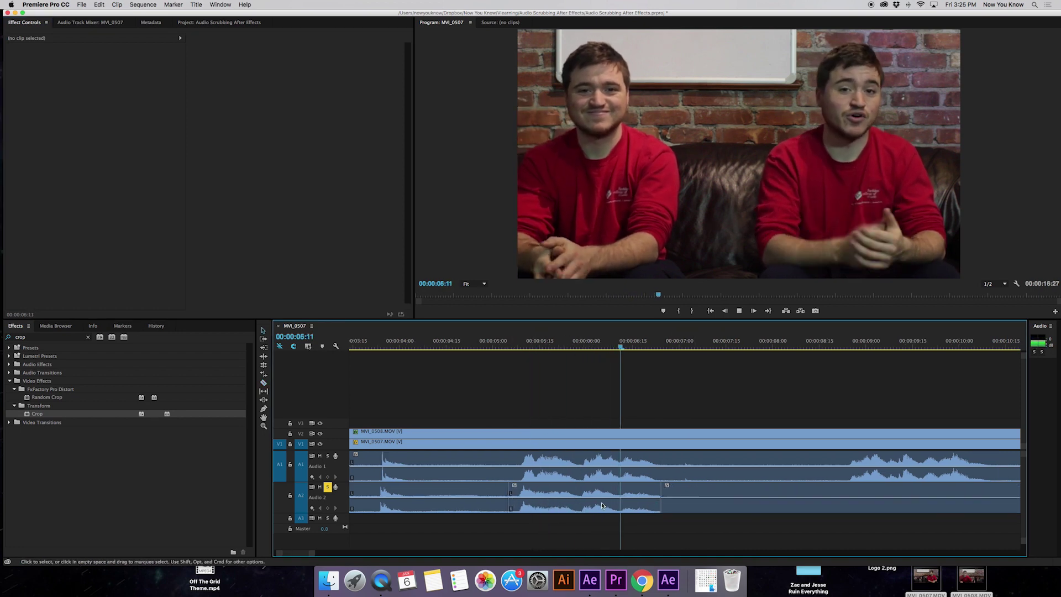
key("space")
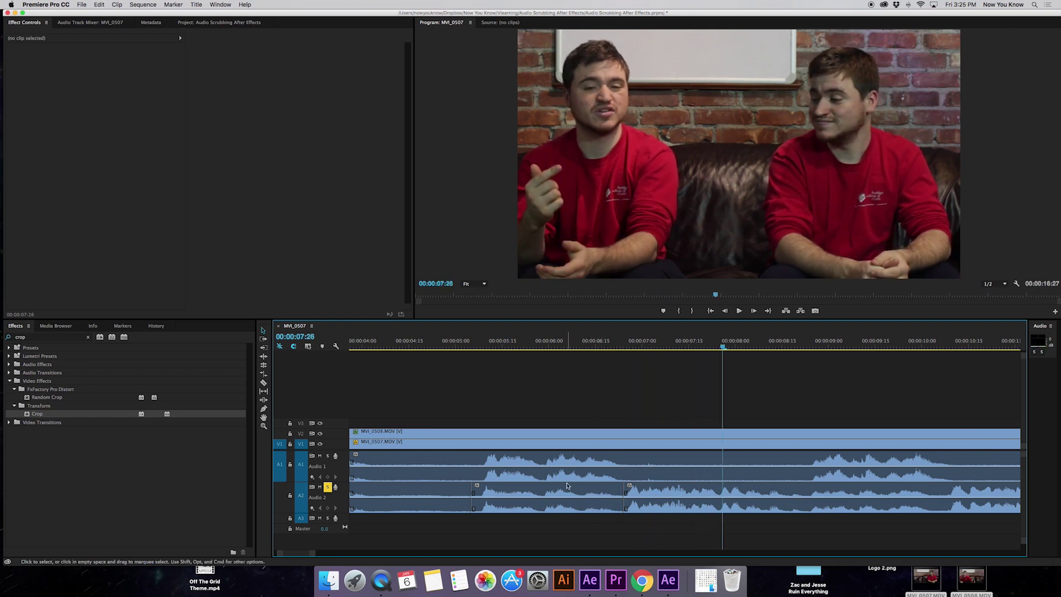
Delete the unwanted middle piece of the Audio 2 take.
left_click(506, 486)
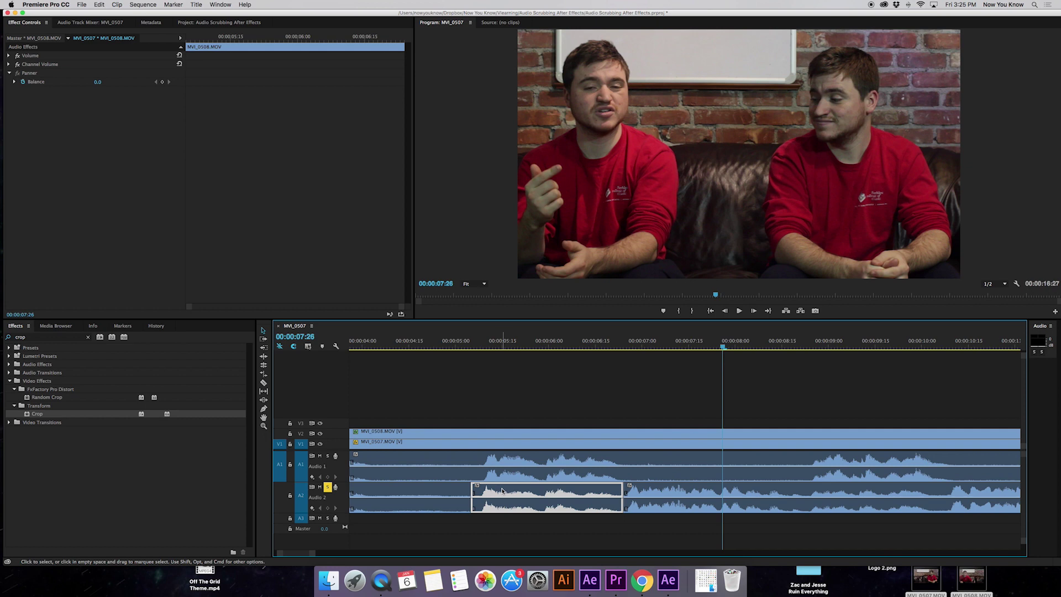
key("Delete")
key("minus")
key("minus")
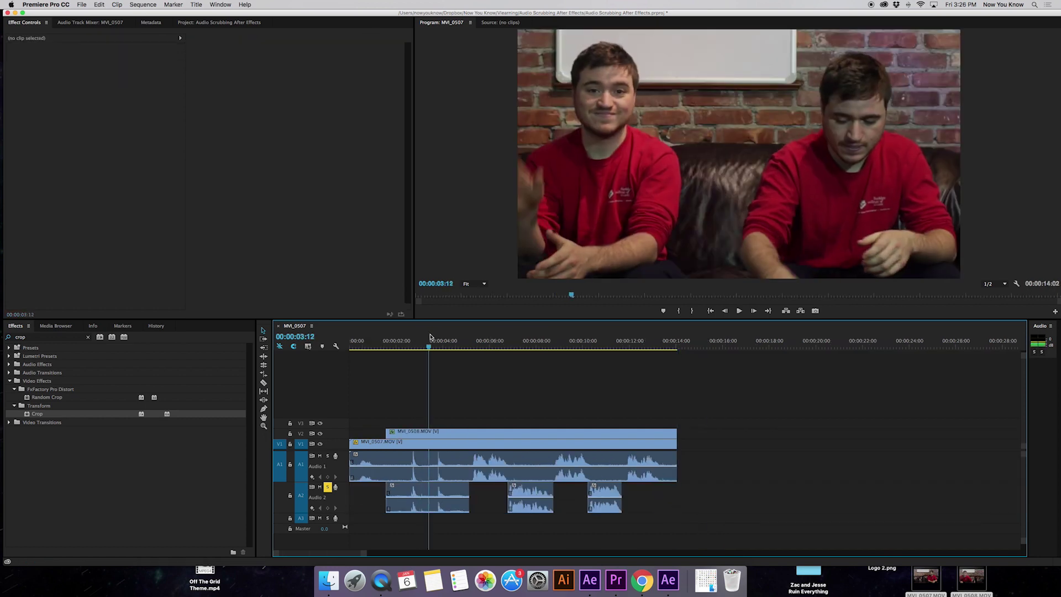
Play the takes from near the start to find the cut point at about 4 seconds.
left_click_drag(422, 342, 410, 342)
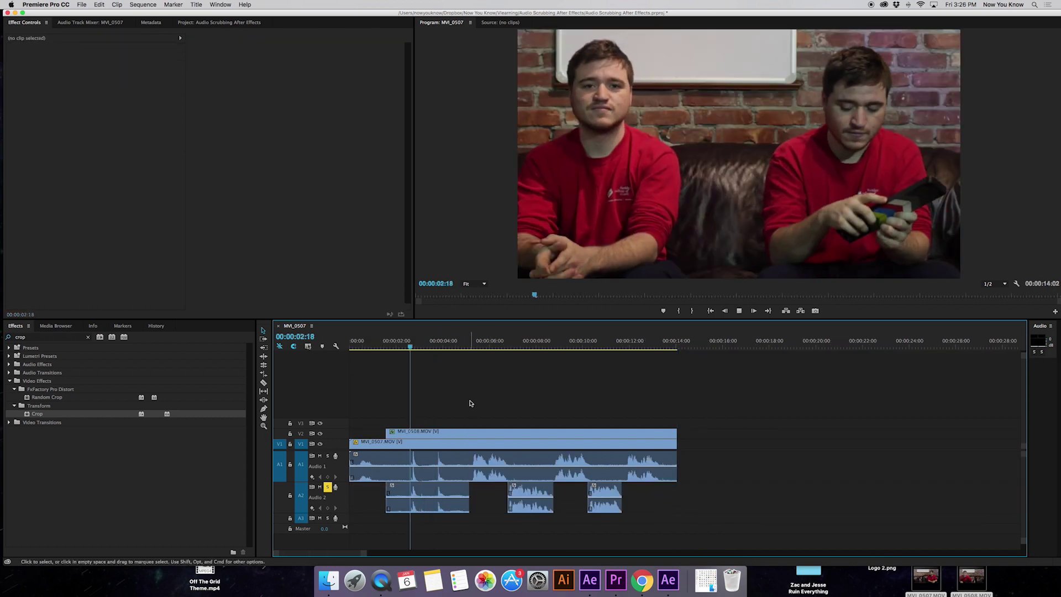
key("space")
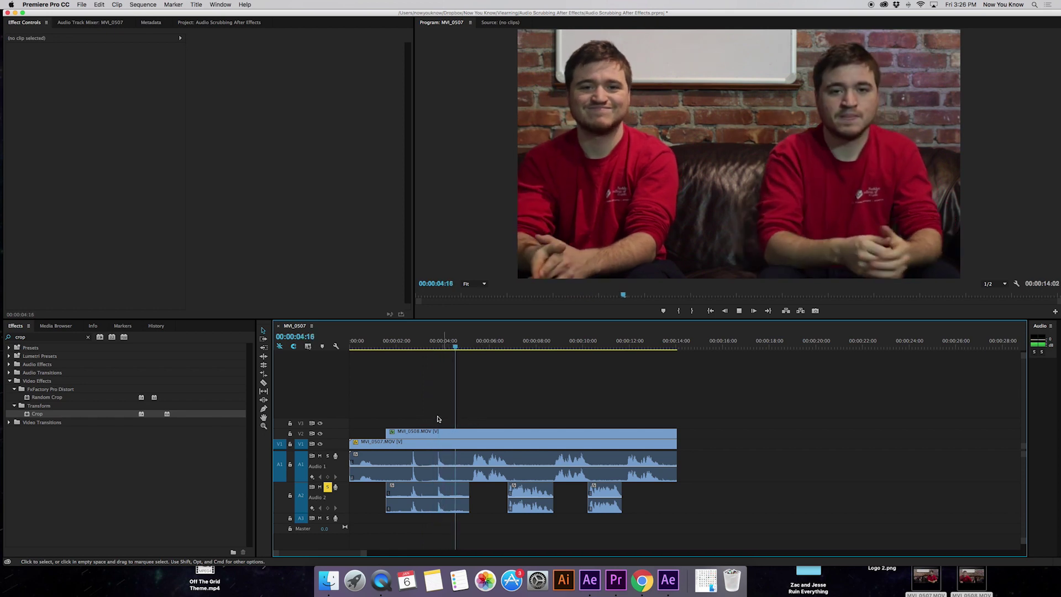
key("space")
Cut all tracks at 00:00:04:29 and delete every piece before the playhead.
left_click_drag(434, 397, 416, 496)
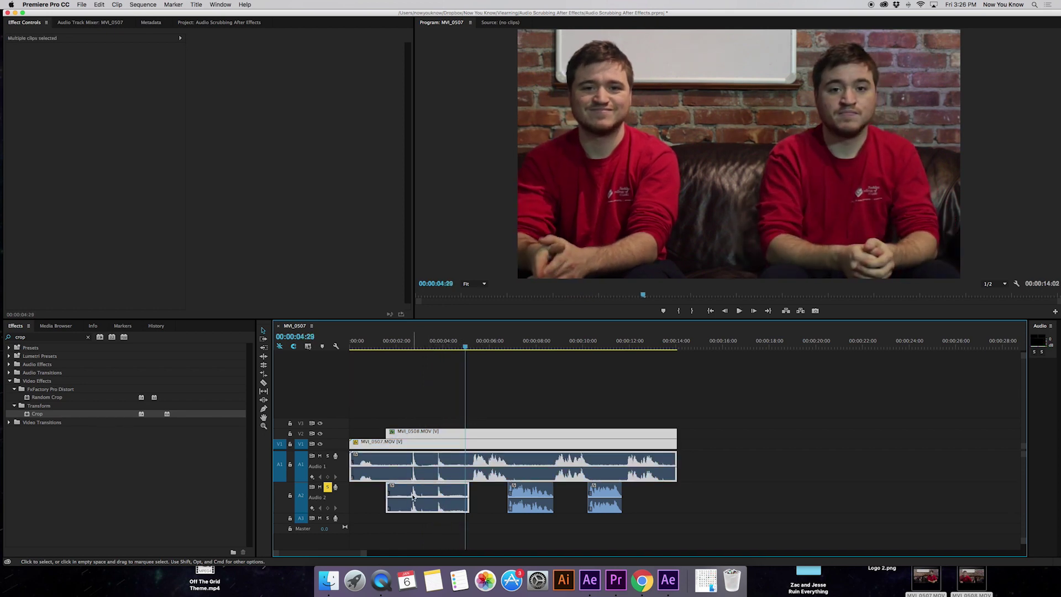
key("c")
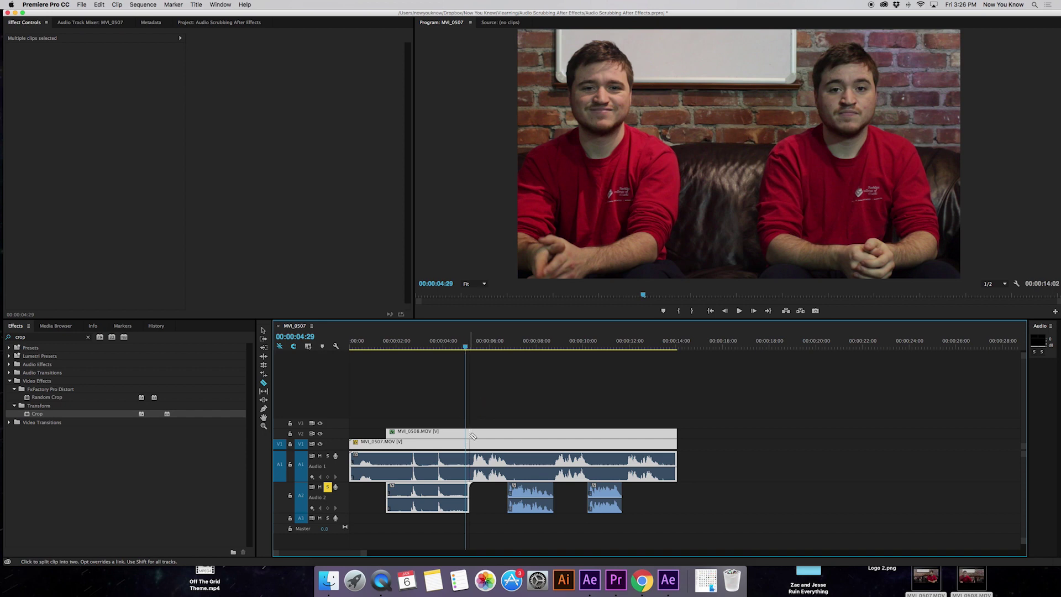
key("shift")
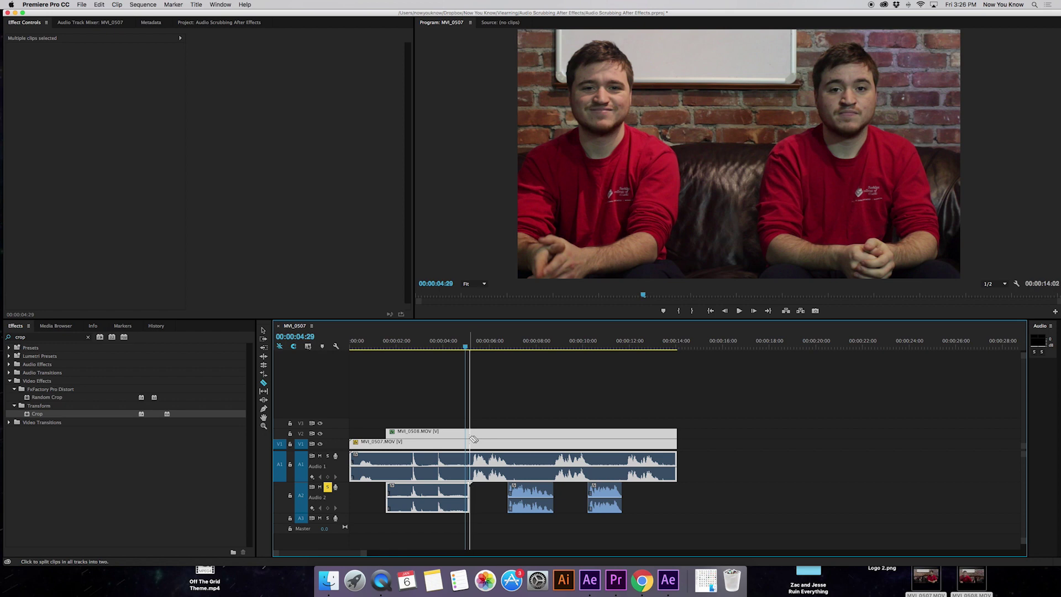
left_click(474, 439, "shift")
key("v")
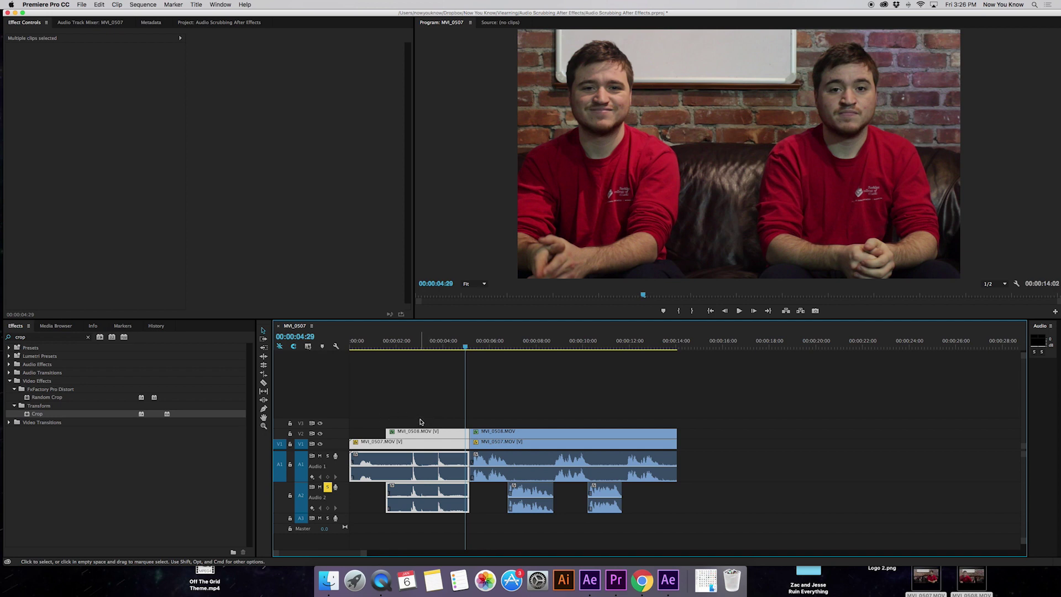
key("Delete")
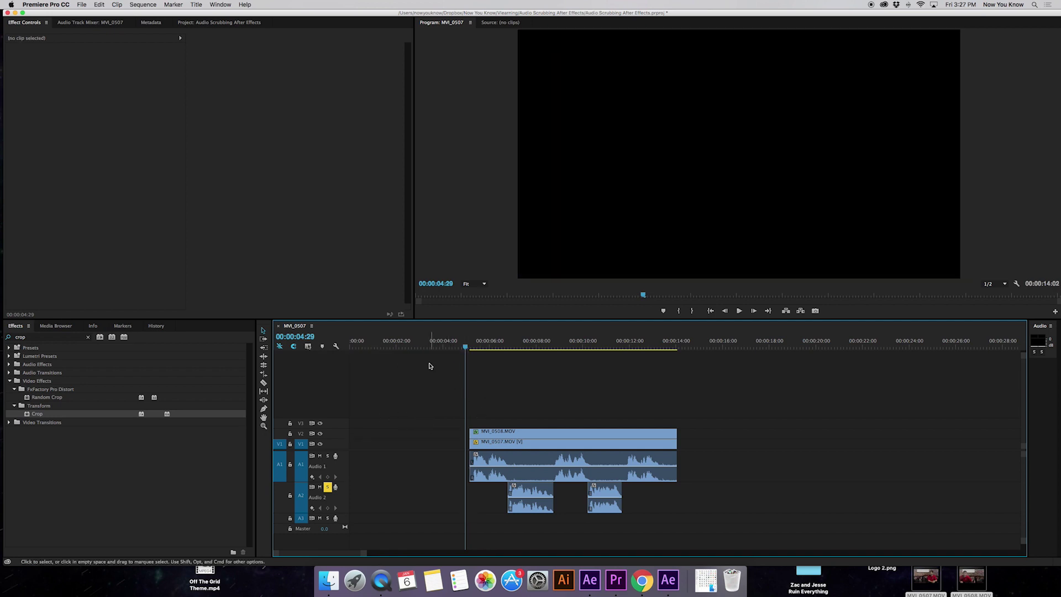
Ripple-delete the empty opening gap so every clip starts at zero.
left_click(422, 466)
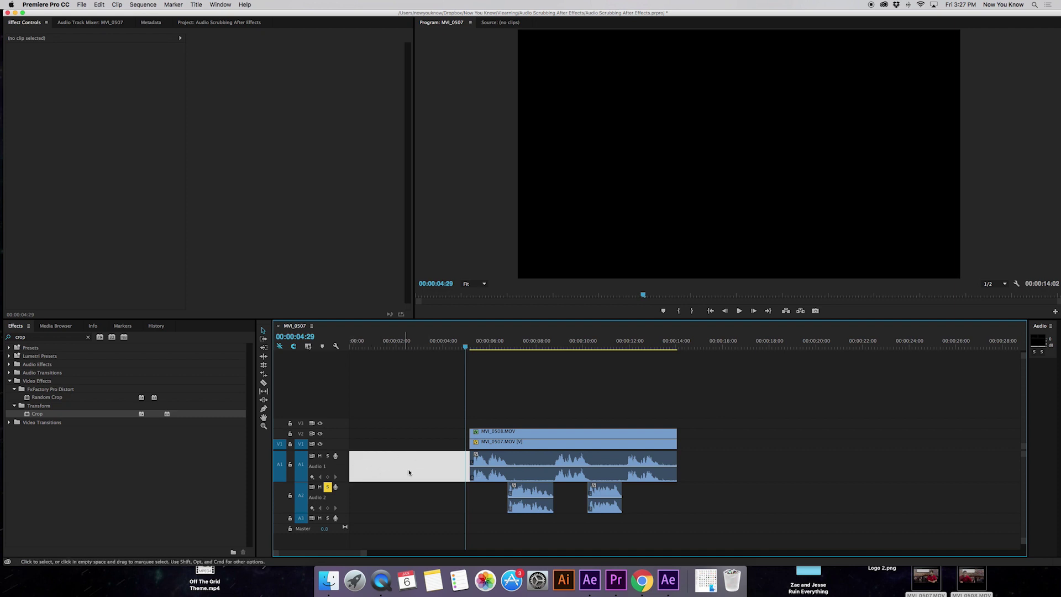
key("Delete")
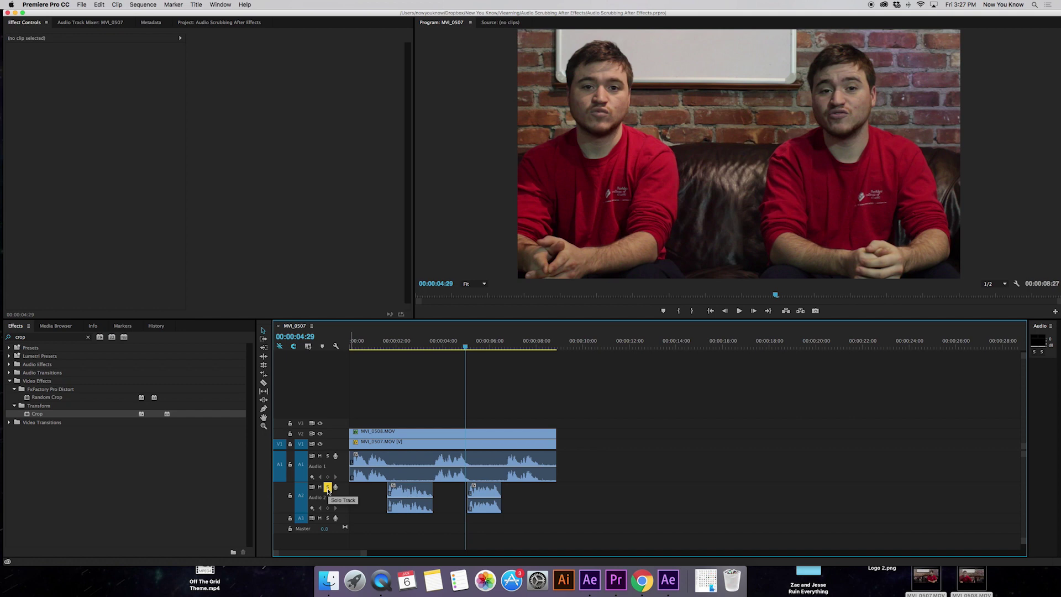
Unsolo Audio 2, play the trimmed split-screen from the start, then return the playhead to about one second.
left_click(327, 487)
key("Home")
key("space")
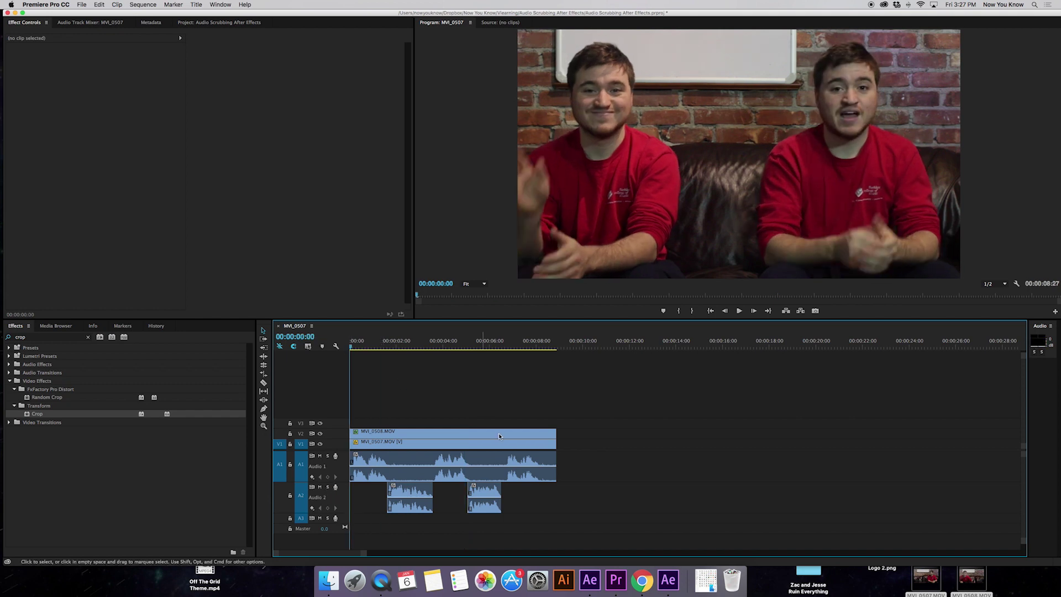
key("space")
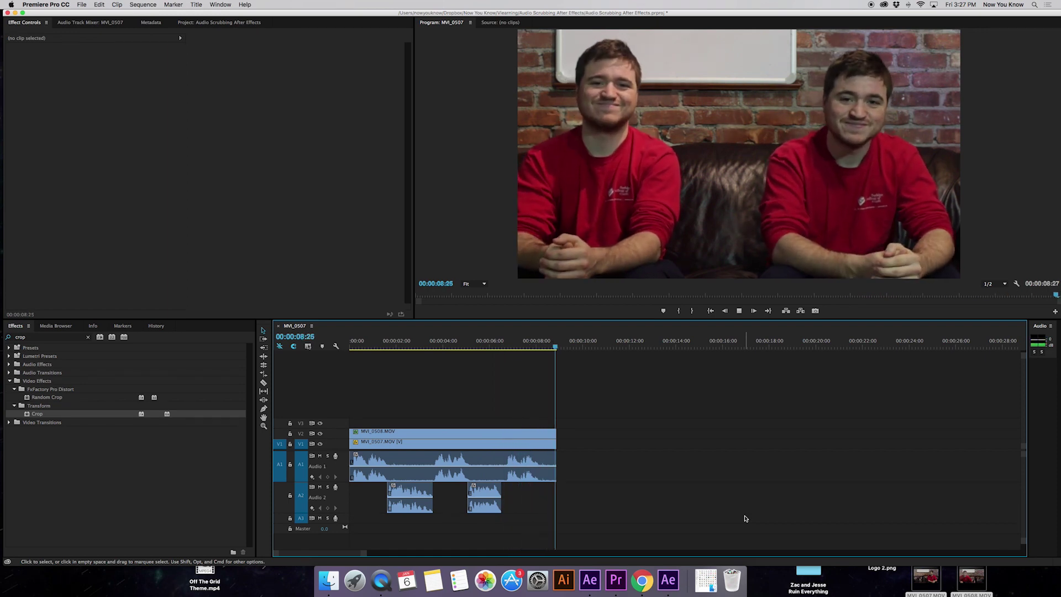
left_click_drag(351, 340, 375, 334)
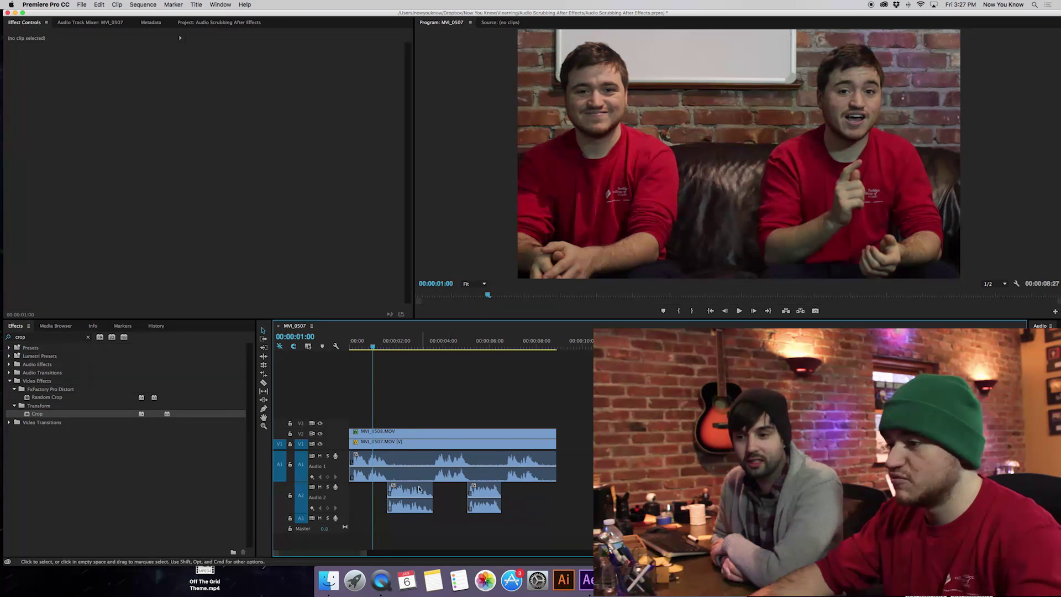
mouse_move(411, 497)
left_mouse_down()
mouse_move(415, 479)
mouse_move(415, 497)
left_mouse_up()
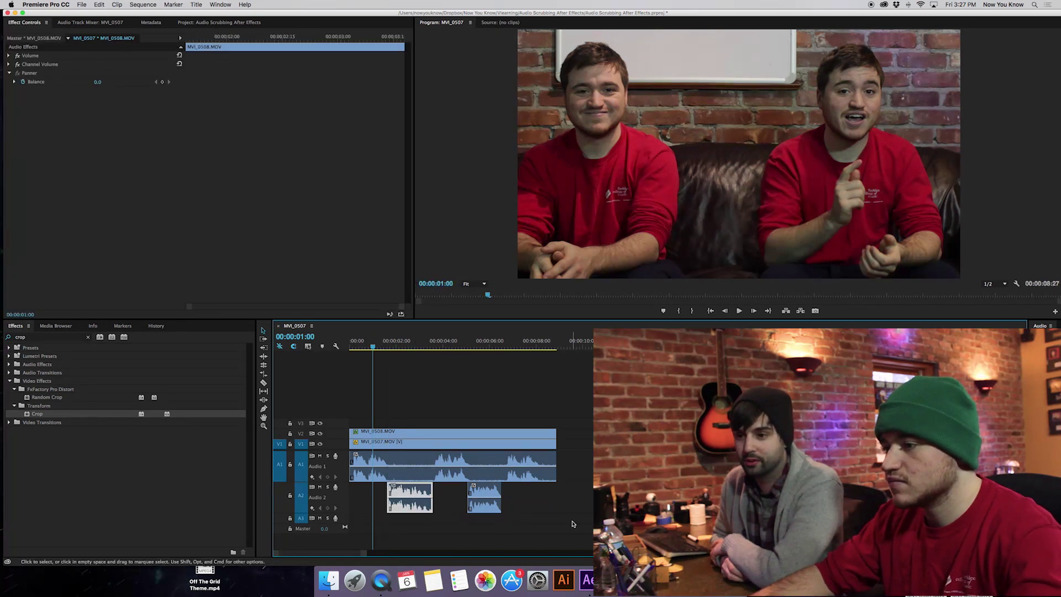
left_click(415, 535)
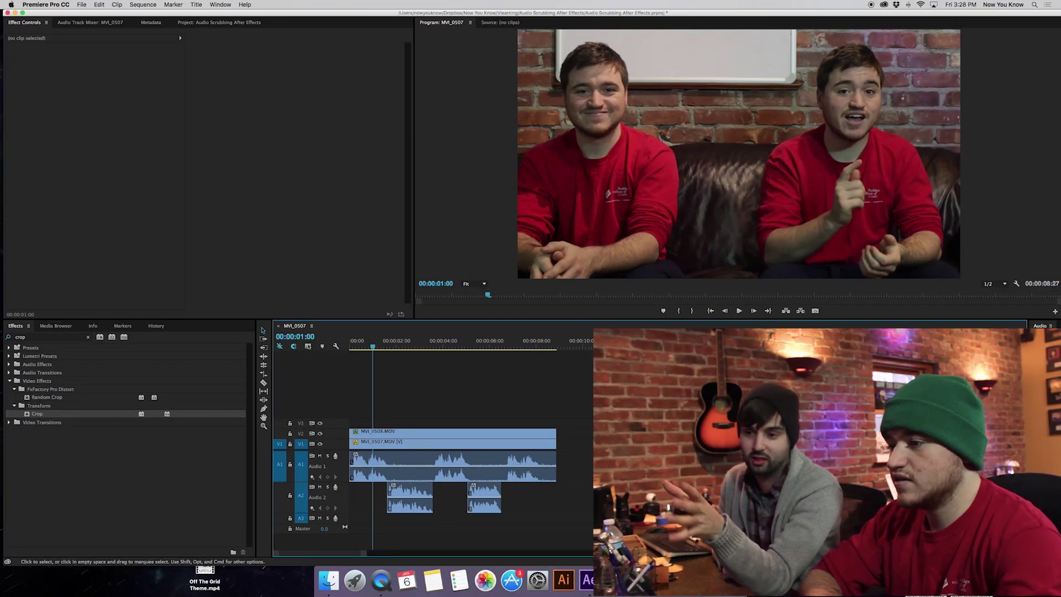
Move both Audio 2 clips, including MVI_0508, down onto the Audio 1 track.
key("=")
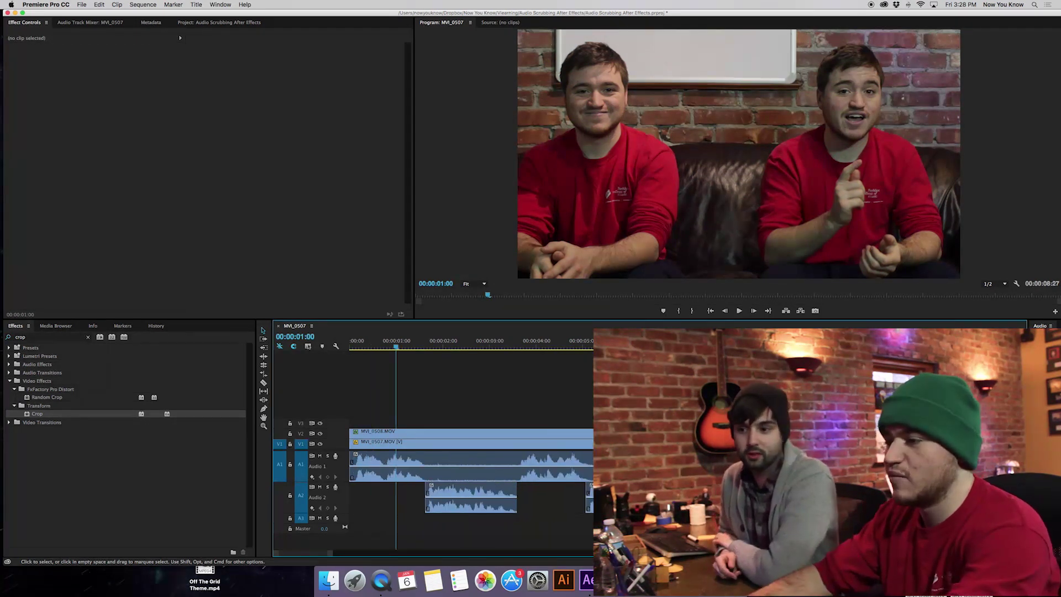
key("minus")
key("equal")
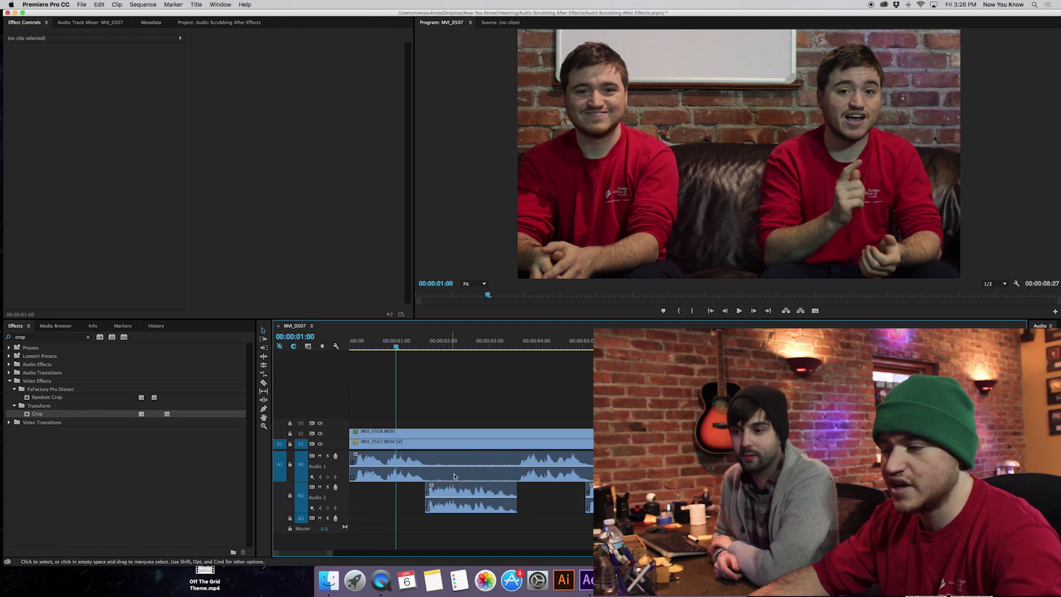
left_click(470, 490)
left_click(631, 492, "shift")
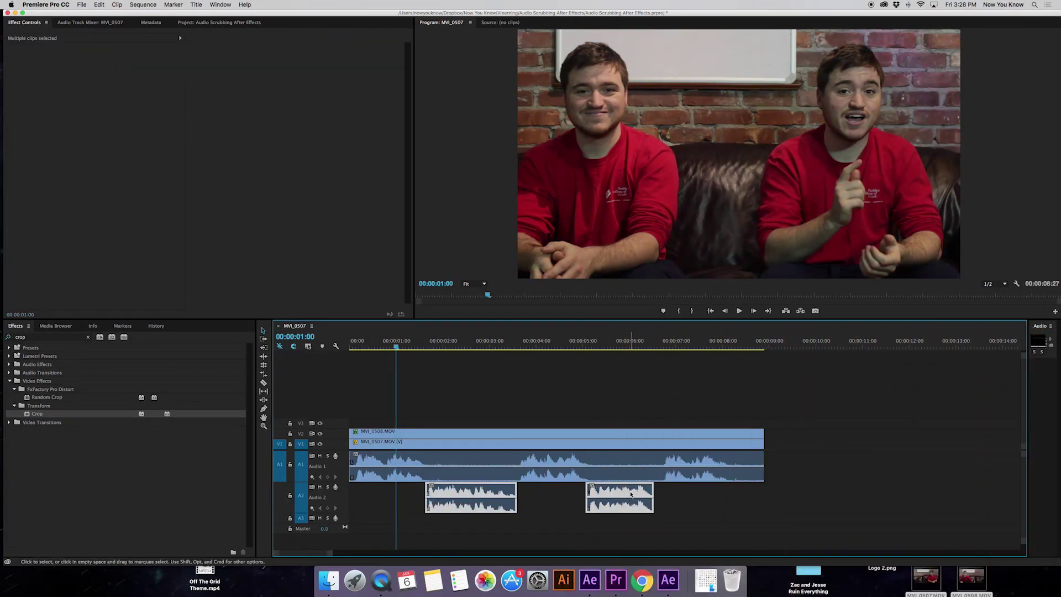
left_click_drag(496, 492, 495, 481)
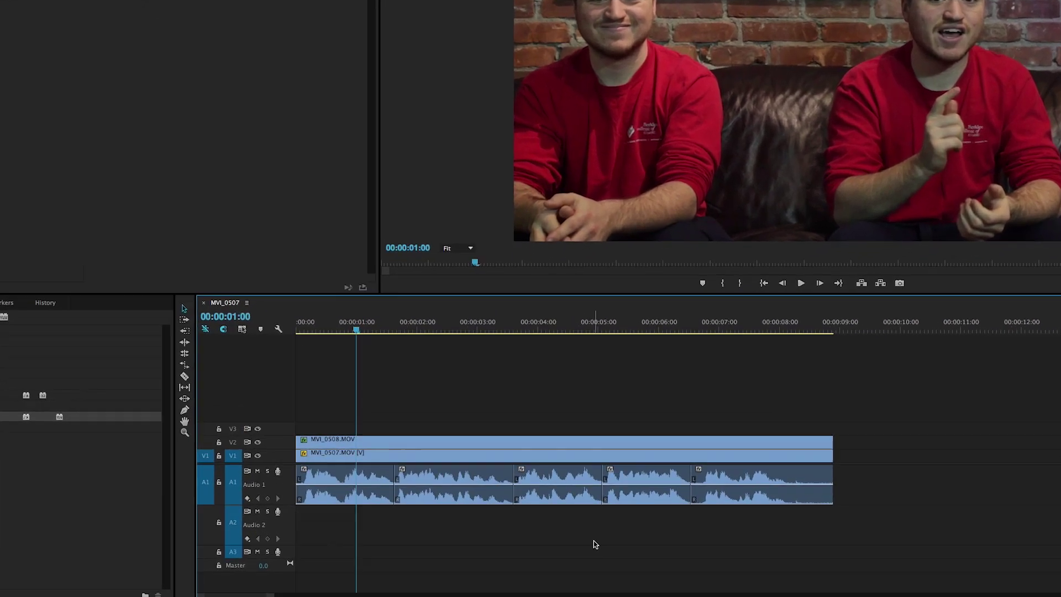
left_click(600, 557)
Apply a default crossfade at the first audio cut, shorten it to about six frames, and play.
key("=")
scroll(600, 558, "down", 3)
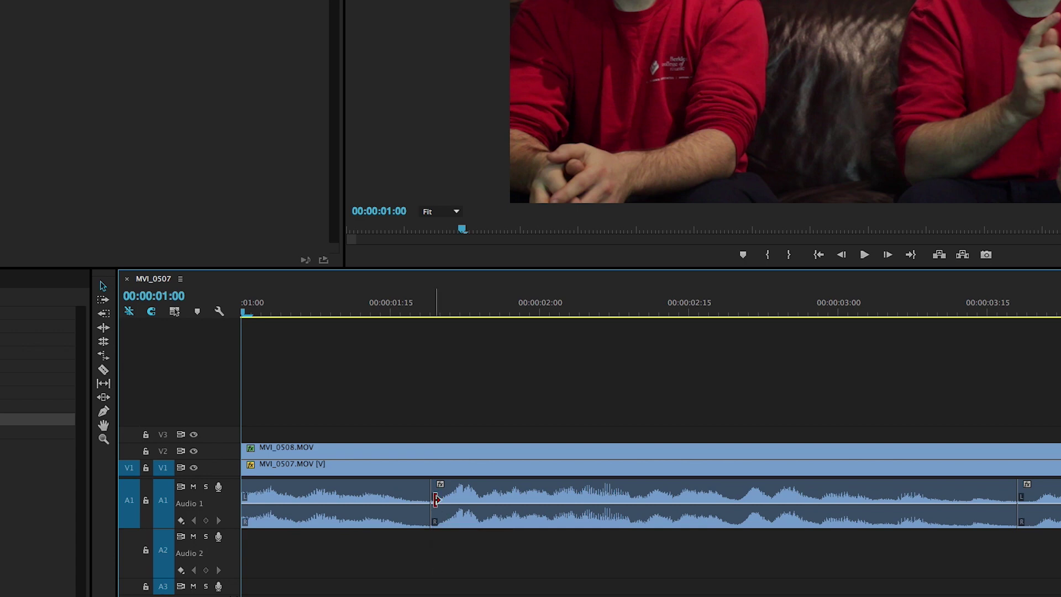
right_click(435, 502)
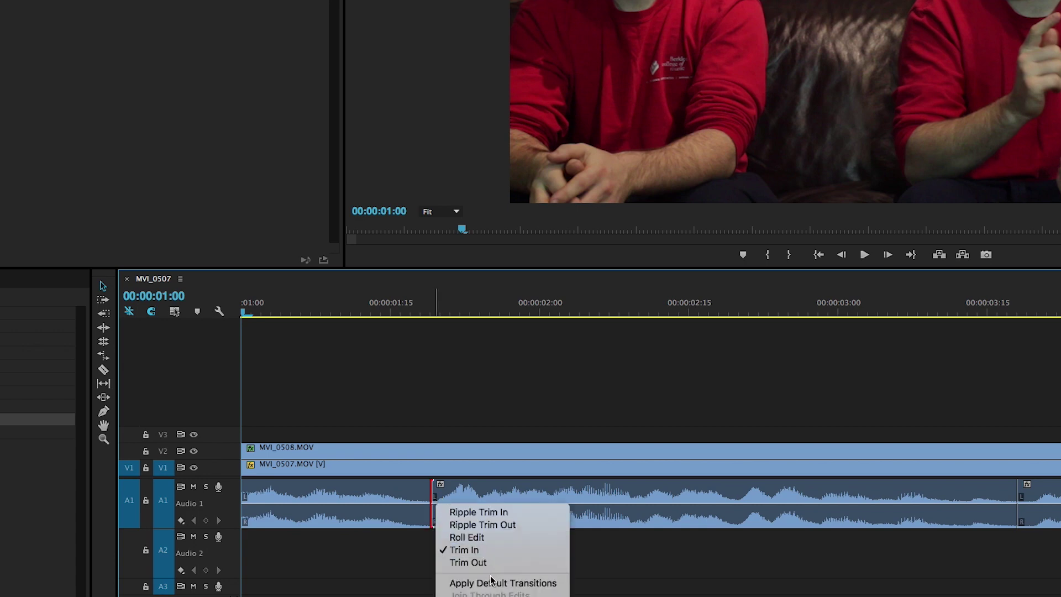
left_click(514, 584)
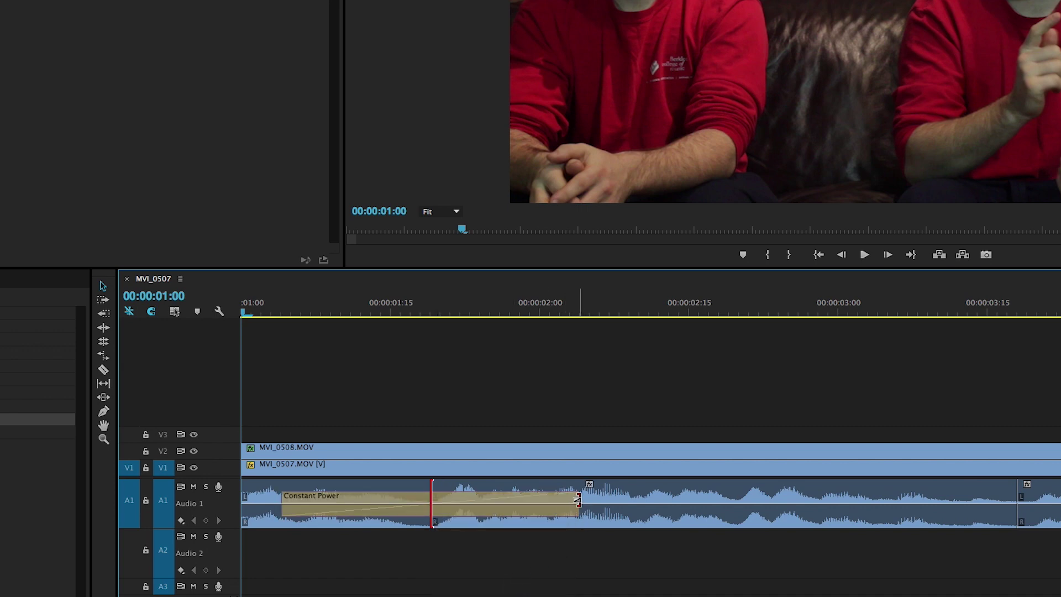
left_click_drag(577, 498, 456, 508)
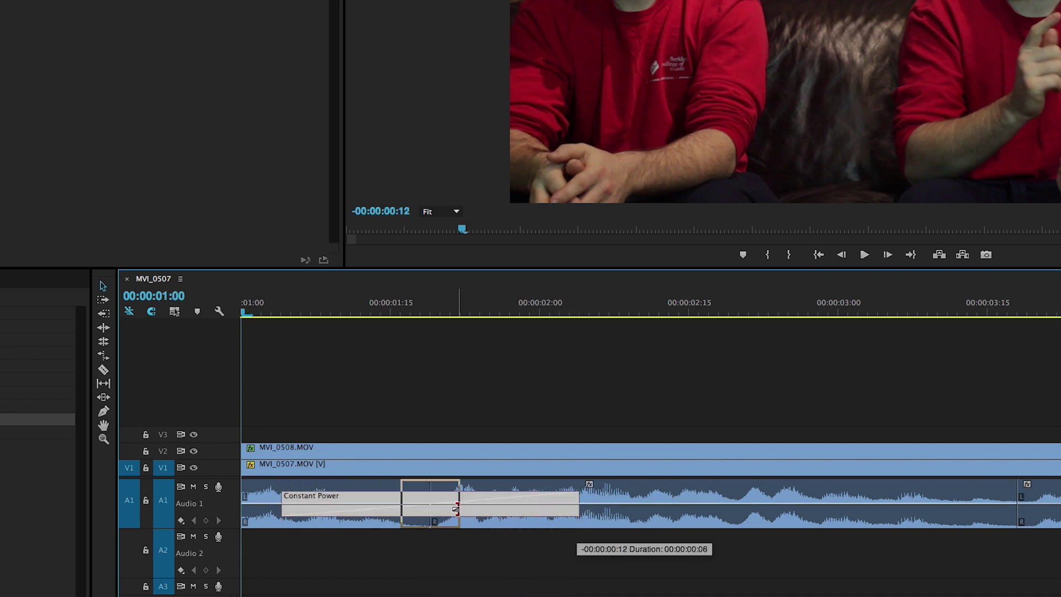
key("minus")
key("minus")
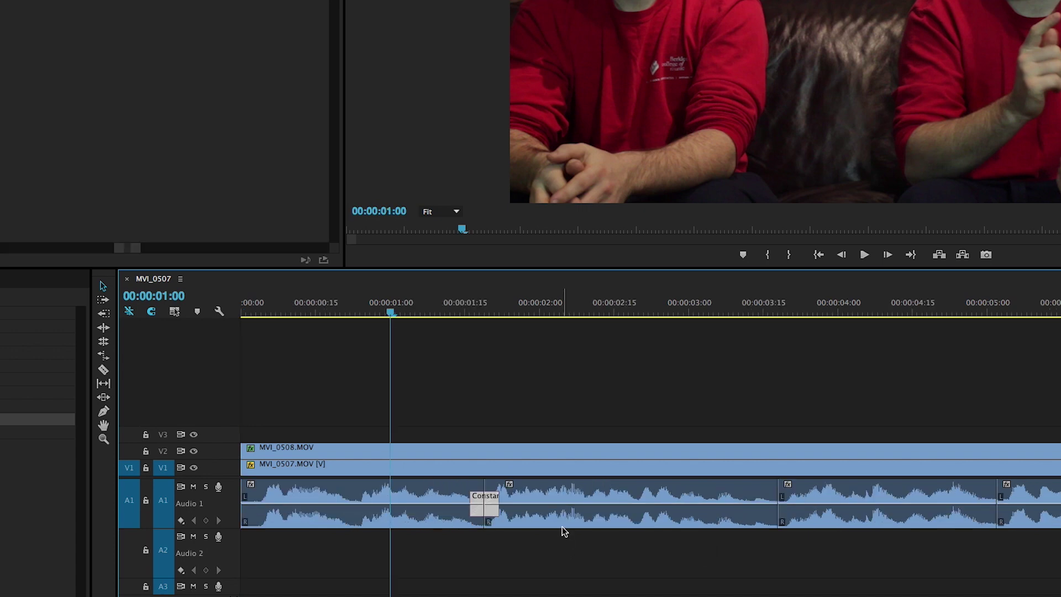
left_click(414, 375)
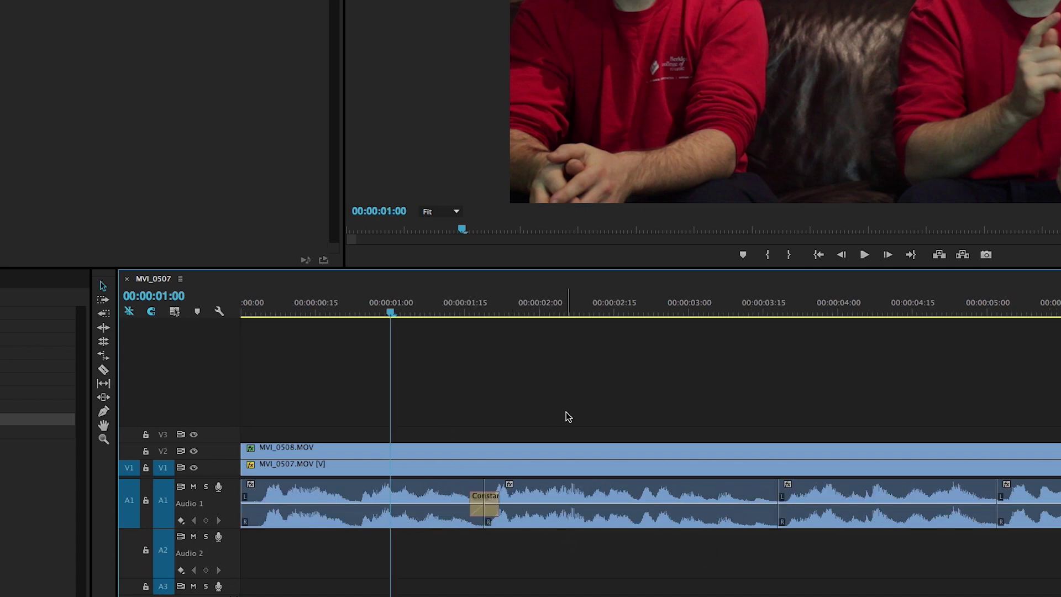
key("space")
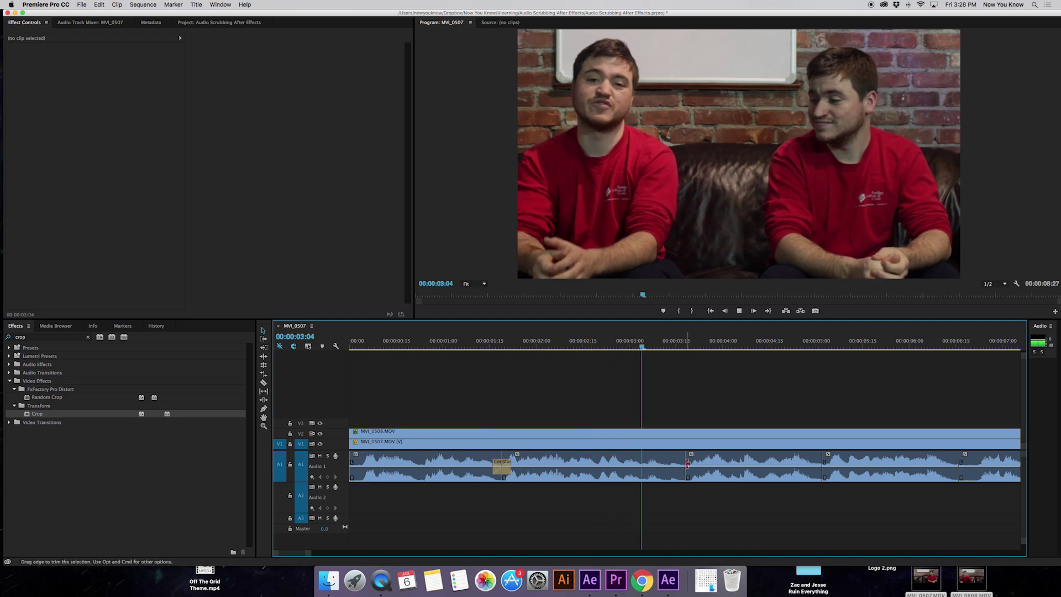
Apply default crossfades at the second and third audio cuts and adjust each one's length.
right_click(686, 461)
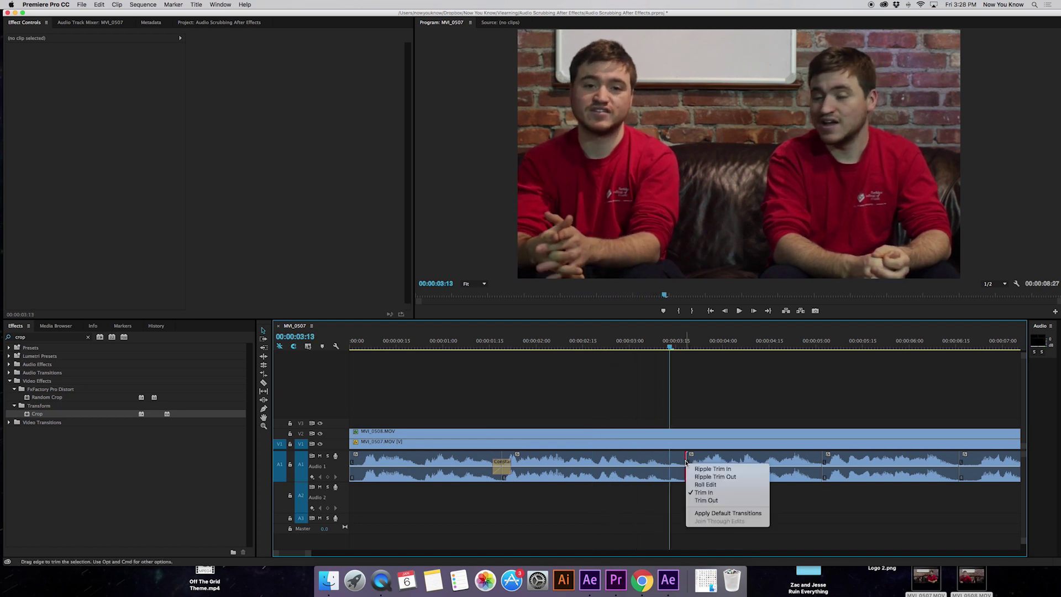
left_click(710, 511)
left_click_drag(641, 463, 685, 464)
scroll(688, 508, "down", 3)
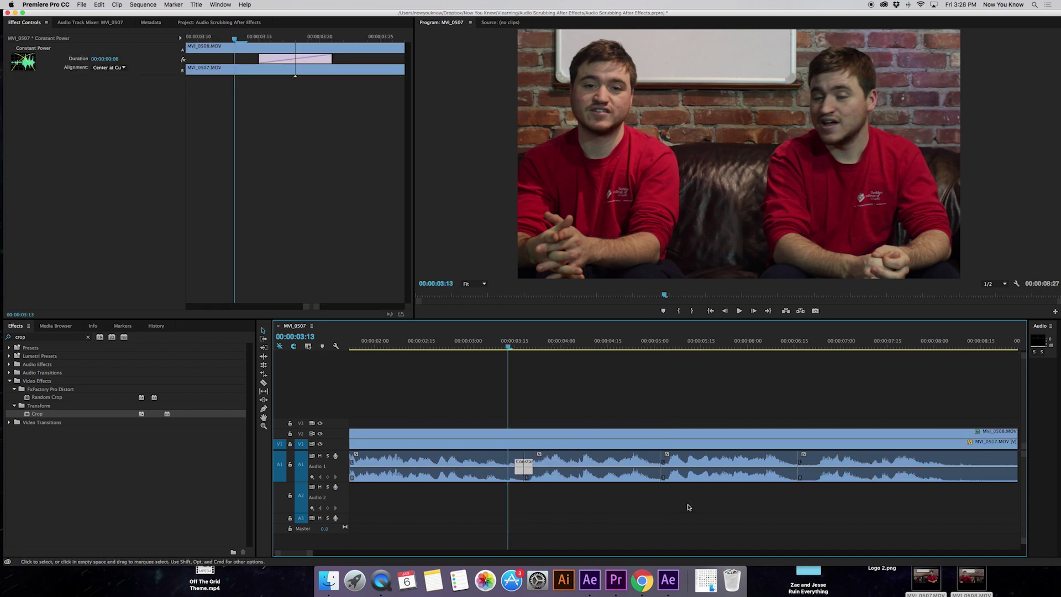
right_click(664, 473)
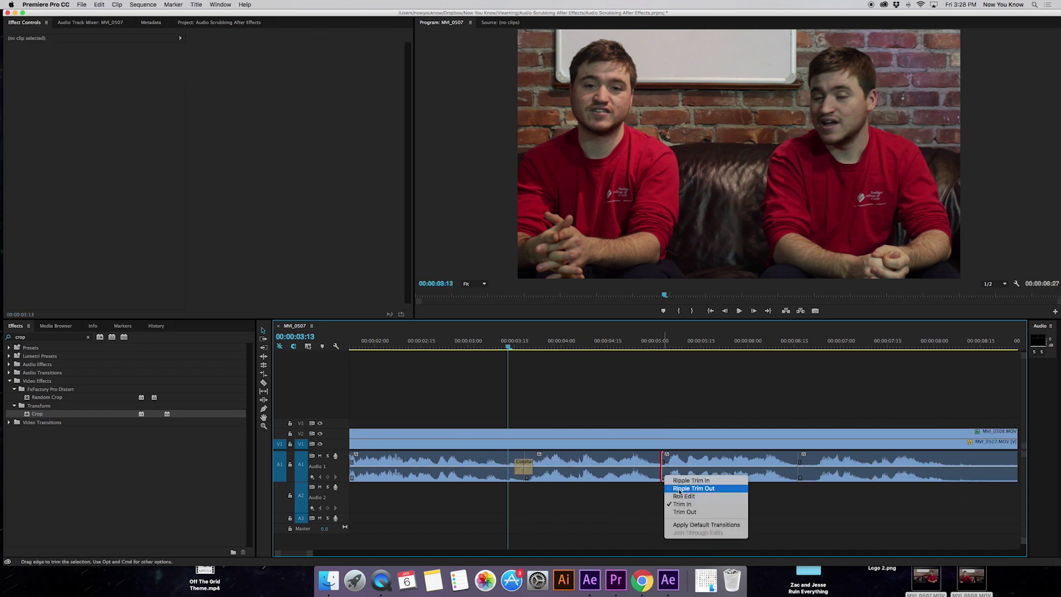
left_click(691, 525)
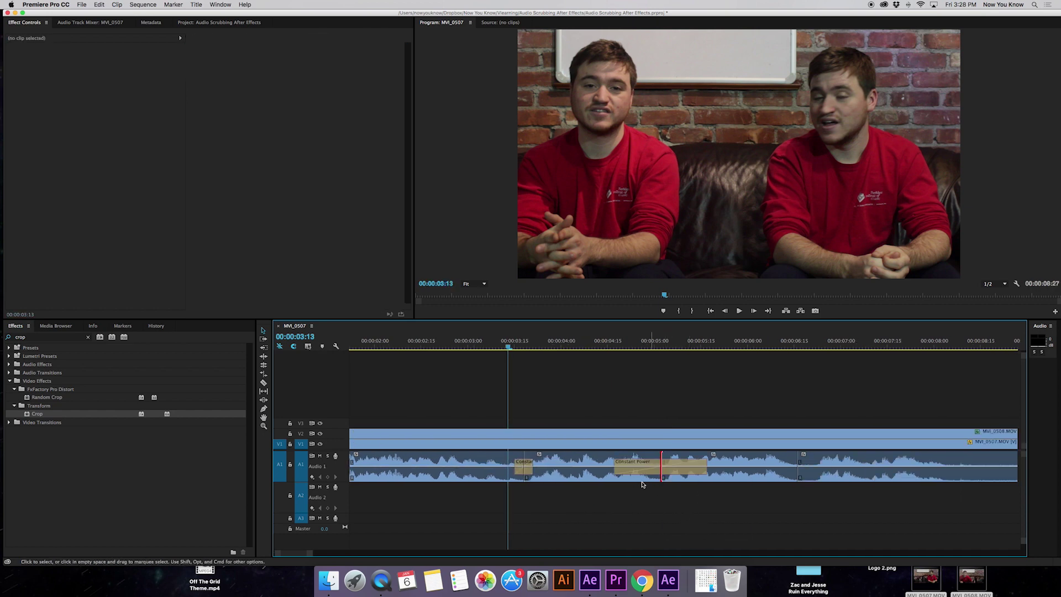
left_click_drag(617, 461, 641, 466)
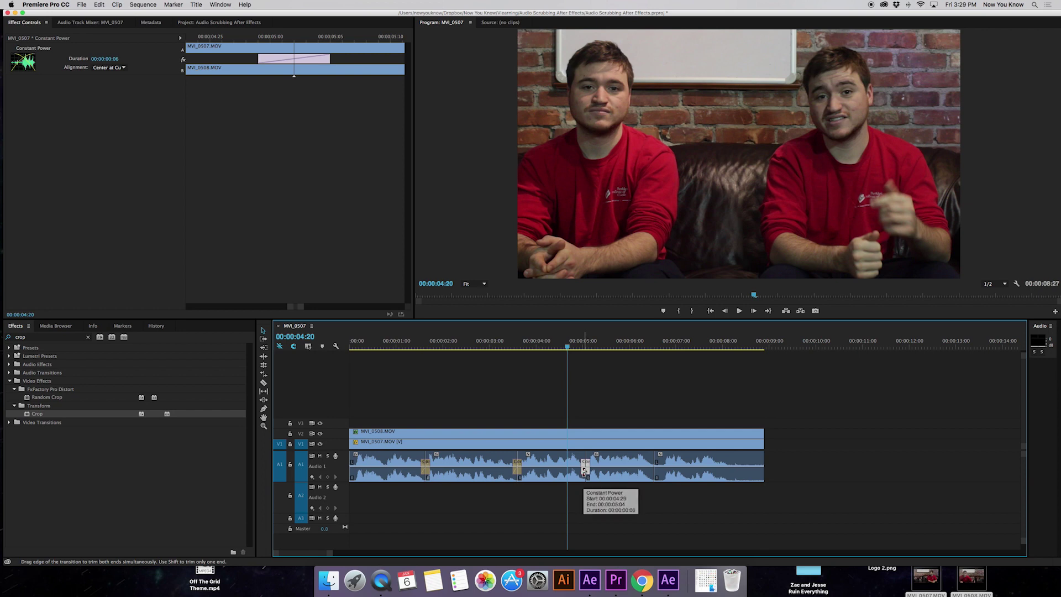
scroll(585, 466, "up", 3)
scroll(481, 466, "up", 3)
scroll(390, 466, "up", 2)
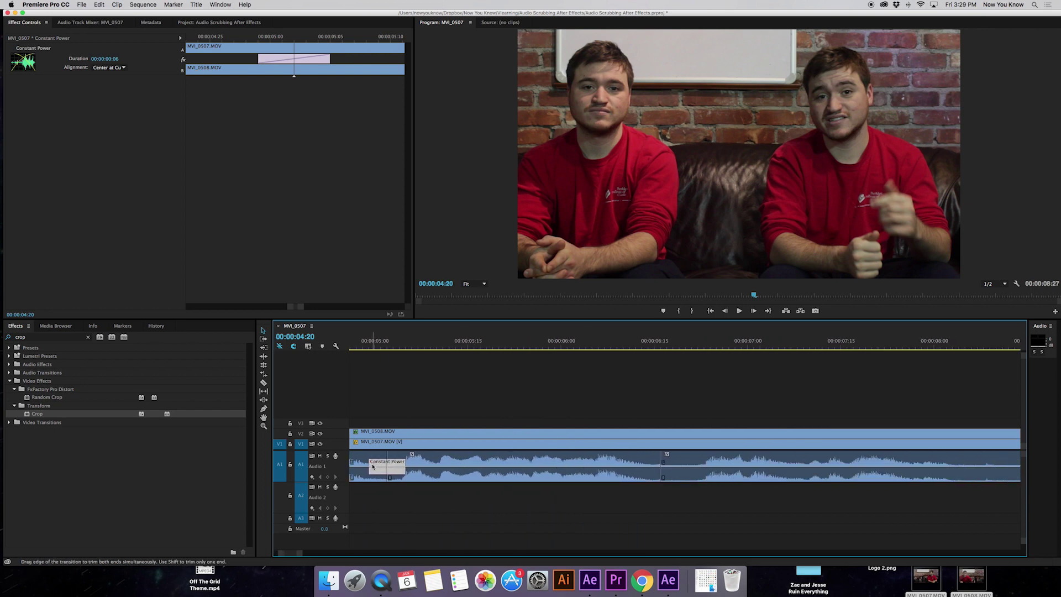
Add a crossfade at the last audio cut with Ctrl+Shift+D, then zoom out to the whole sequence.
right_click(392, 462)
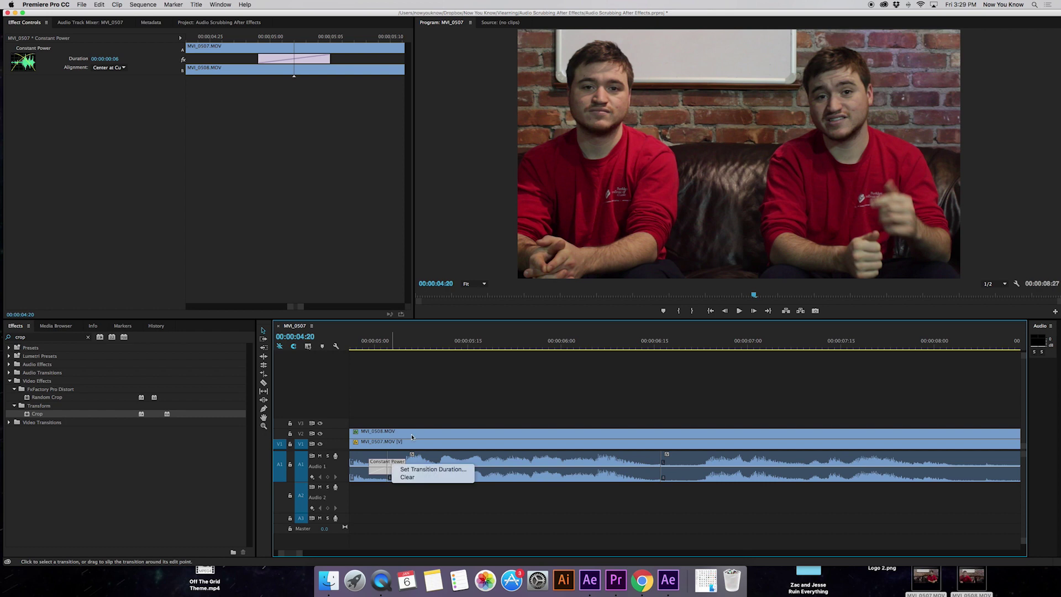
left_click(421, 393)
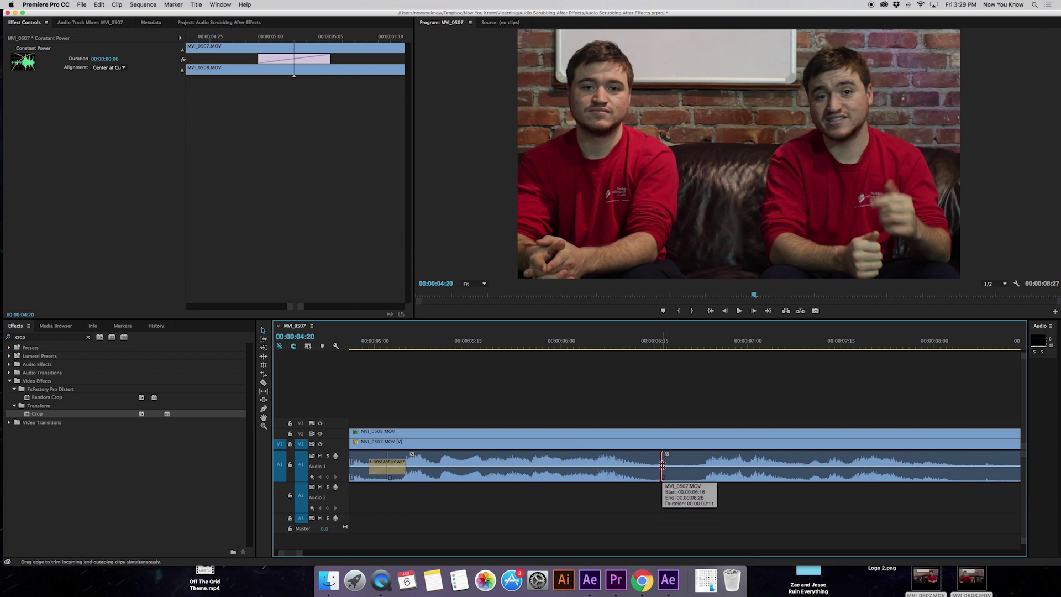
key("ctrl+shift+d")
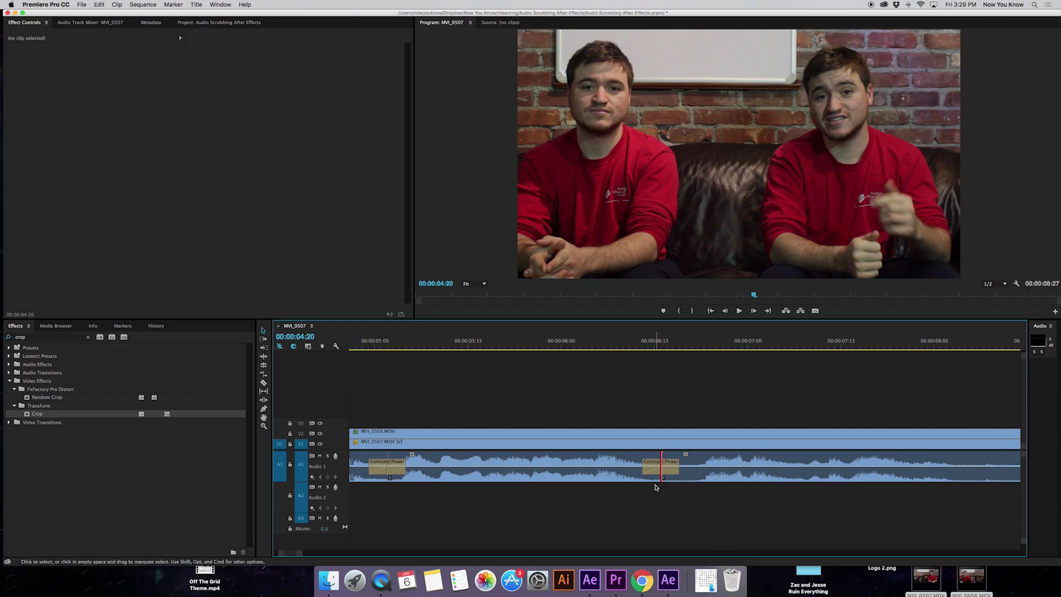
key("minus")
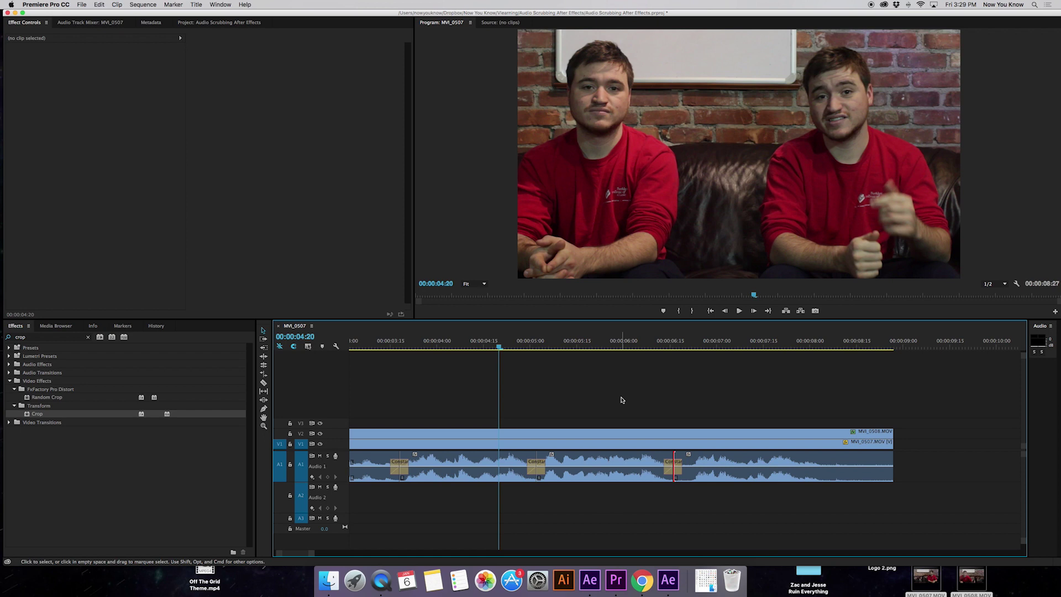
key("minus")
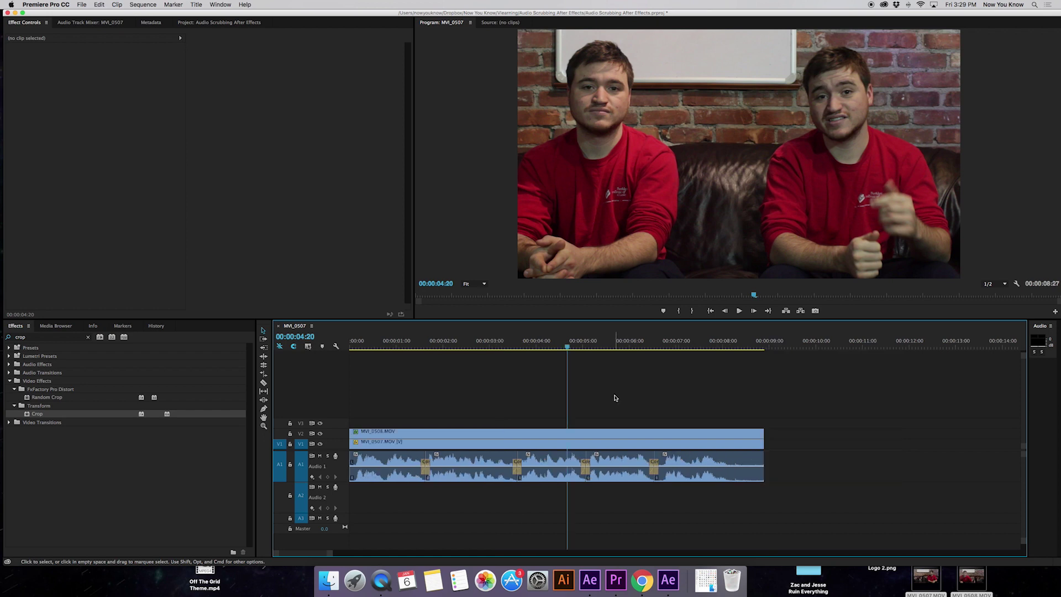
Save the project, then play the crossfaded split-screen sequence from its beginning.
key("super+s")
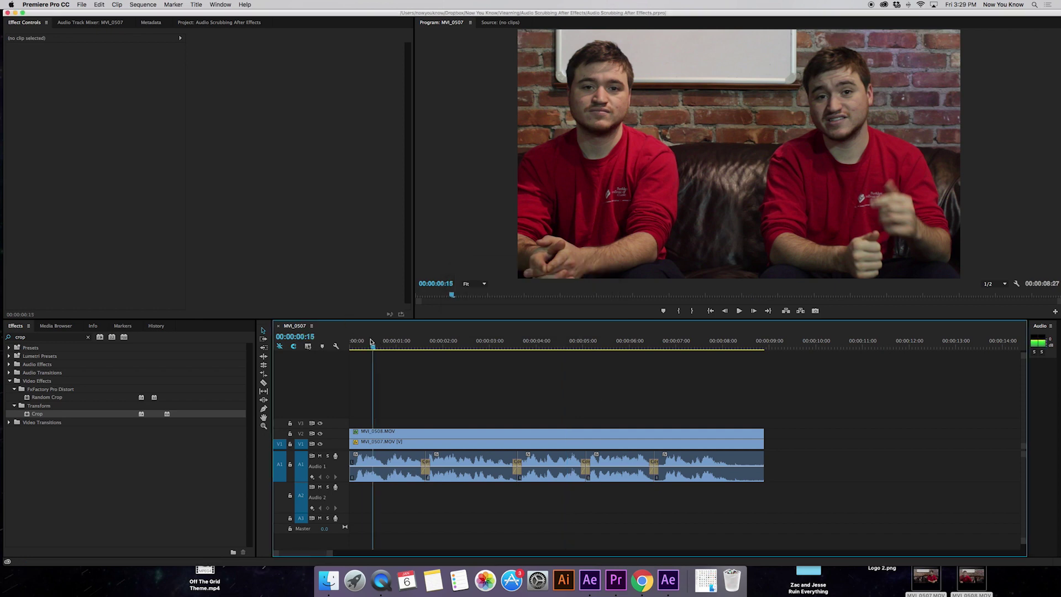
left_click_drag(371, 342, 324, 342)
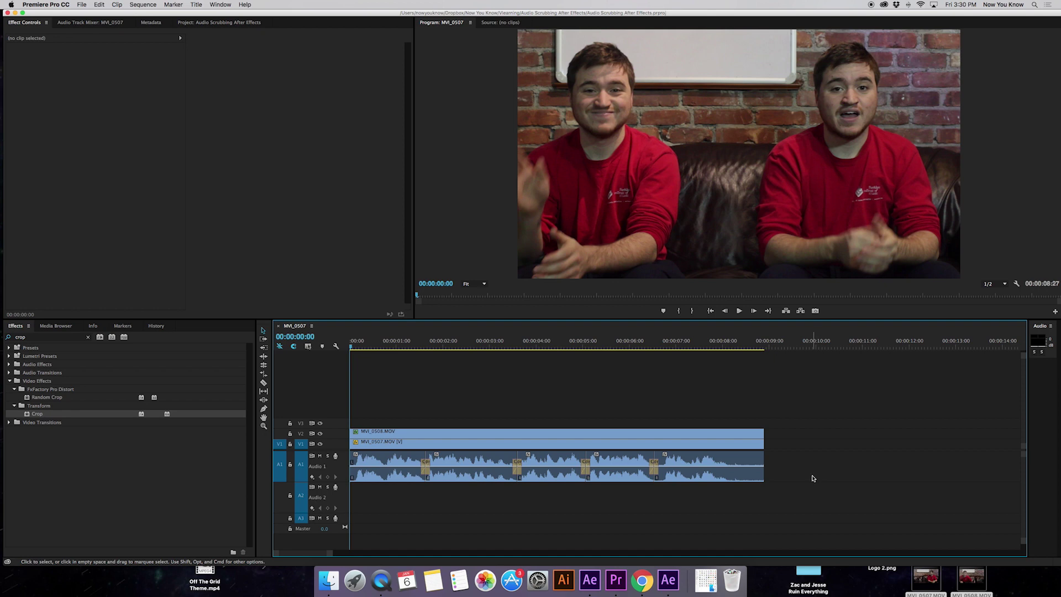
key("space")
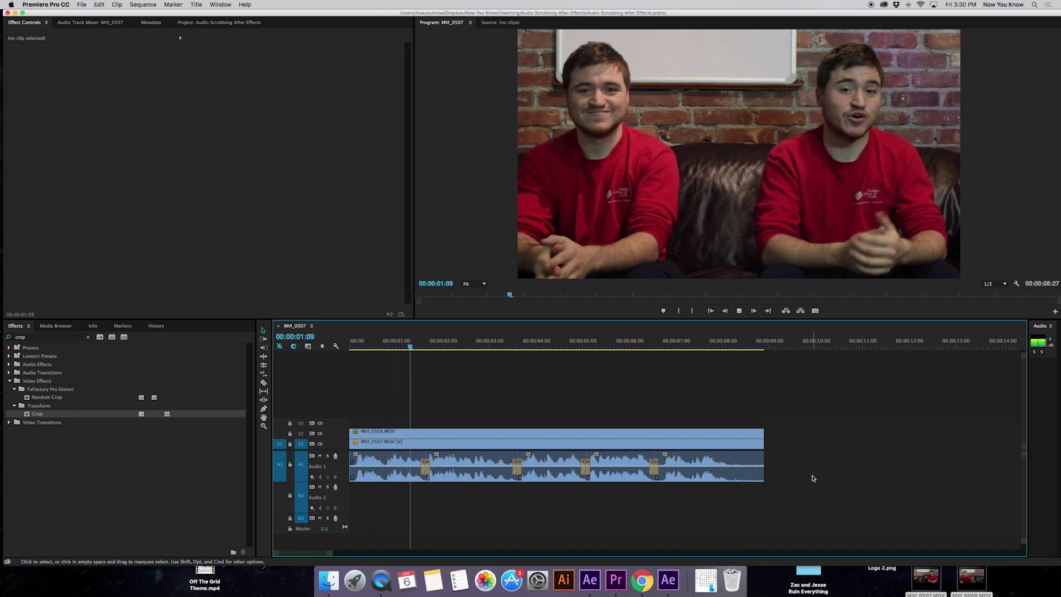